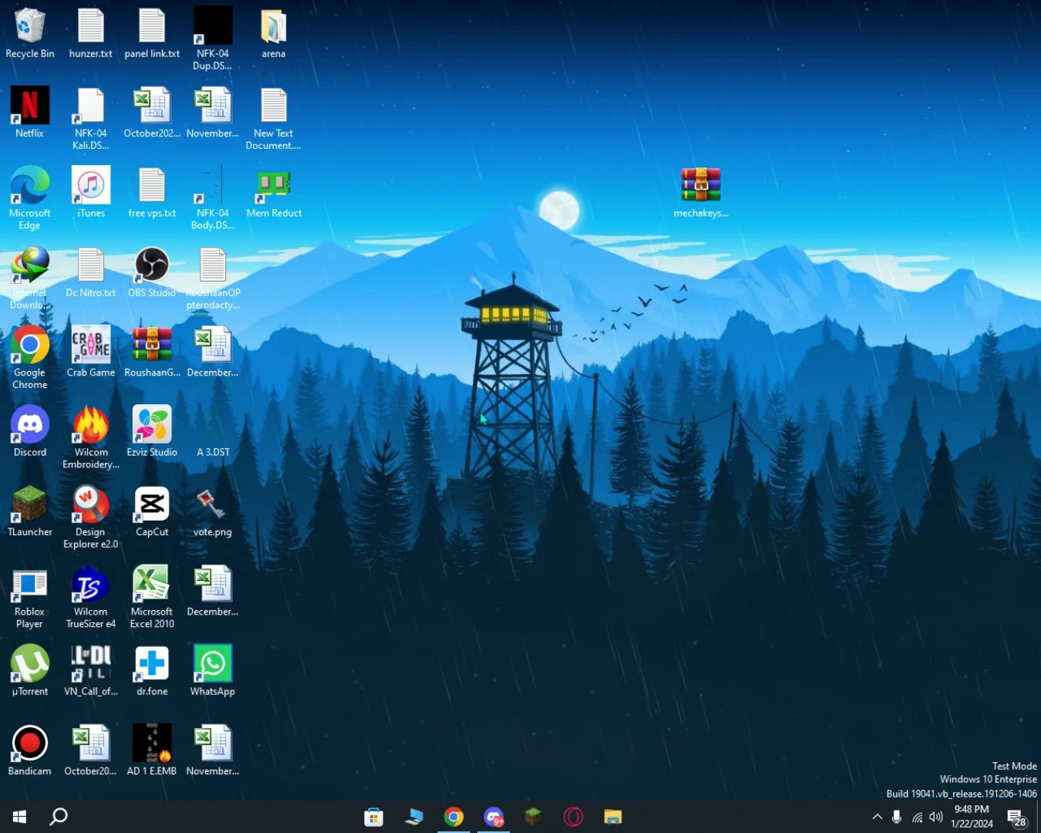
# - Switch to Chrome, dismiss the Smart Game Booster notice, and open the website mechakeys.robolab.io
pyautogui.click(454, 815)
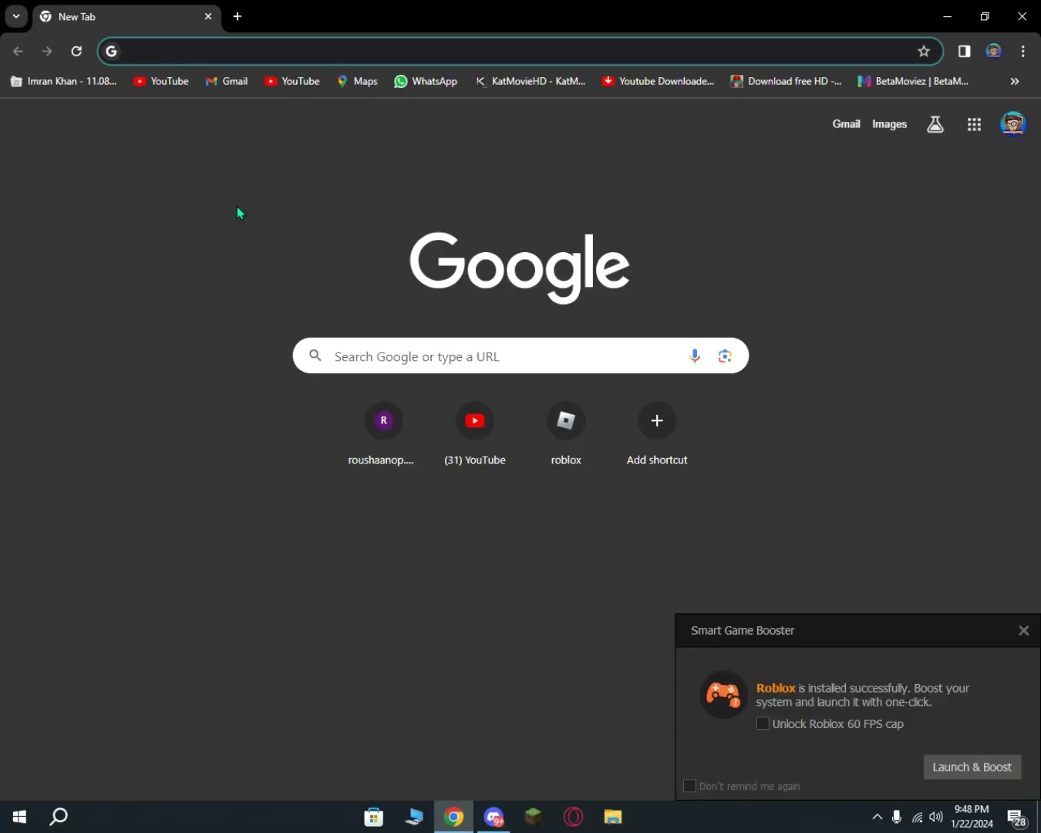
pyautogui.click(1023, 631)
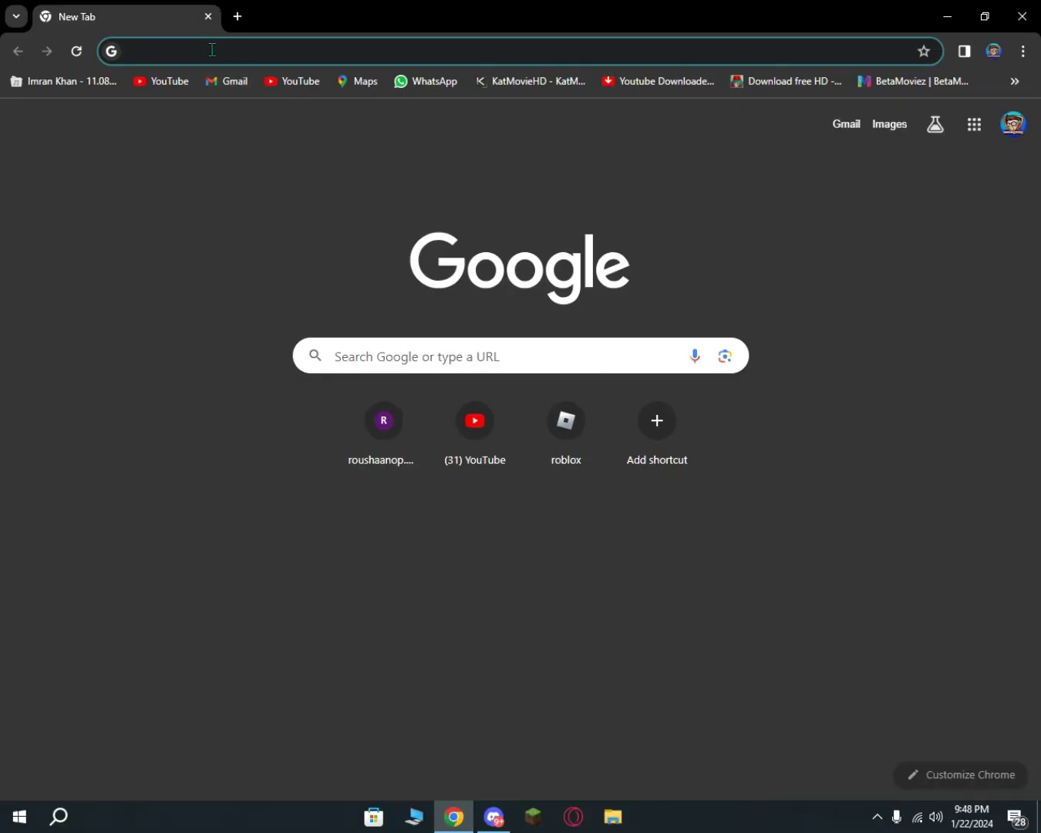
pyautogui.click(212, 50)
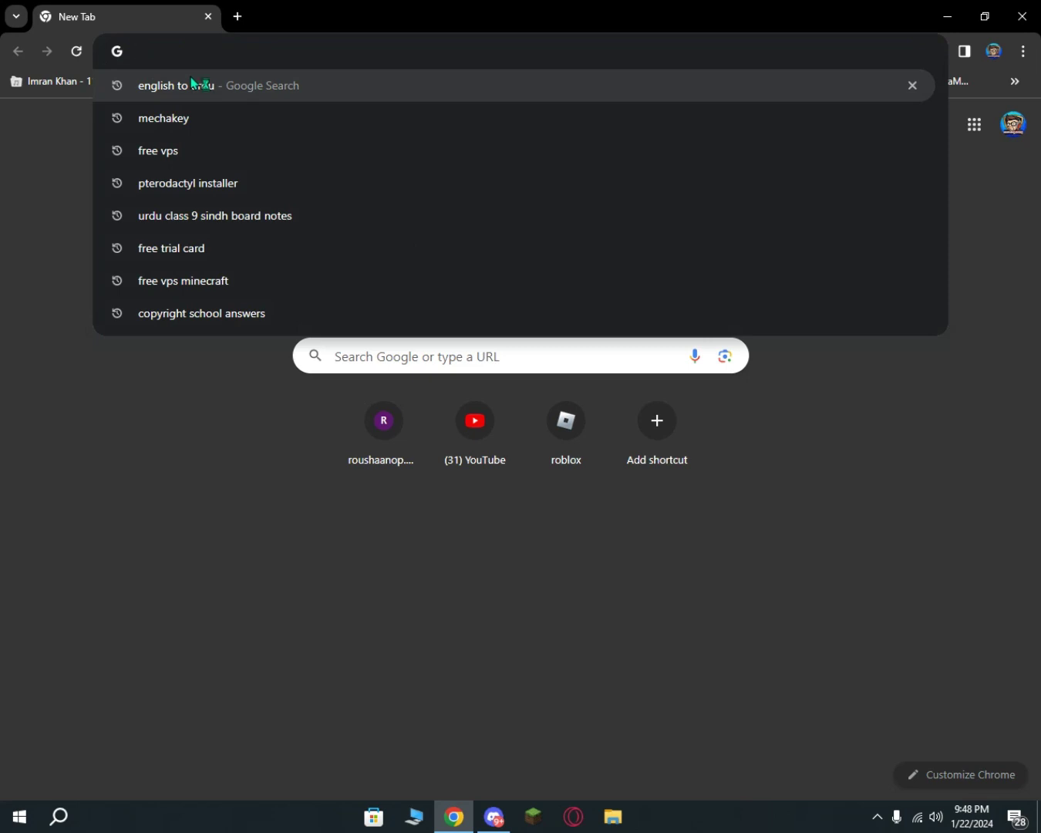
pyautogui.click(267, 169)
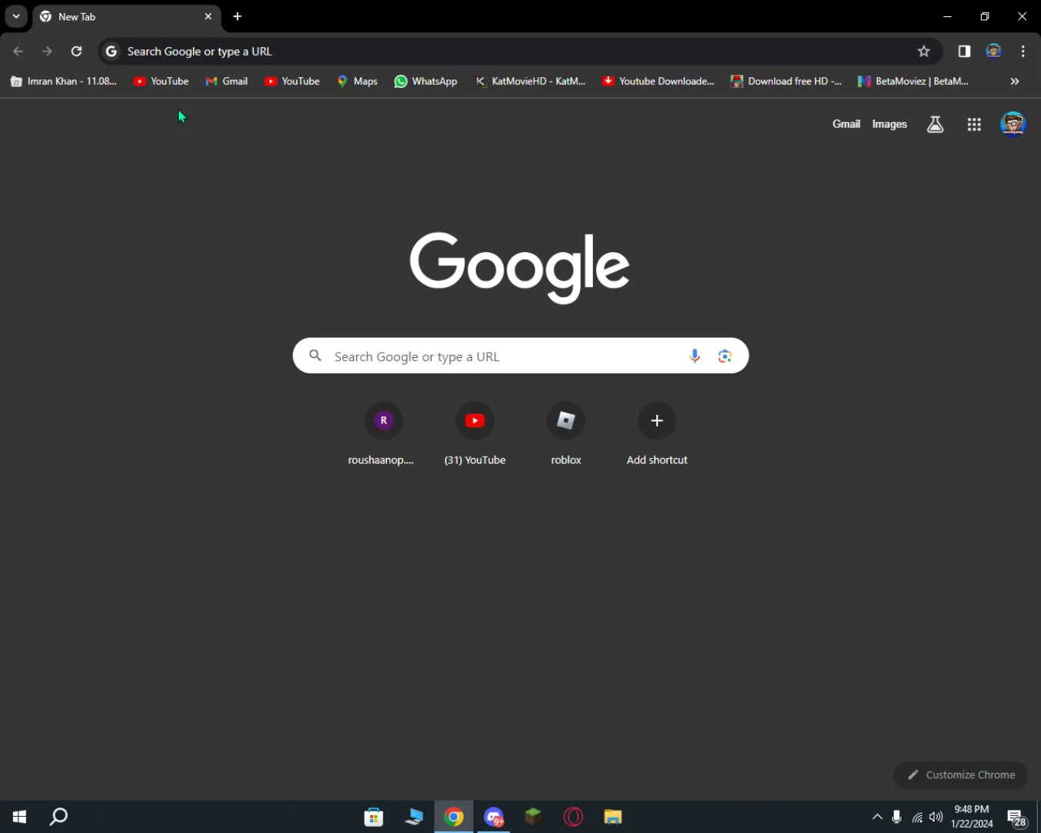
pyautogui.click(144, 58)
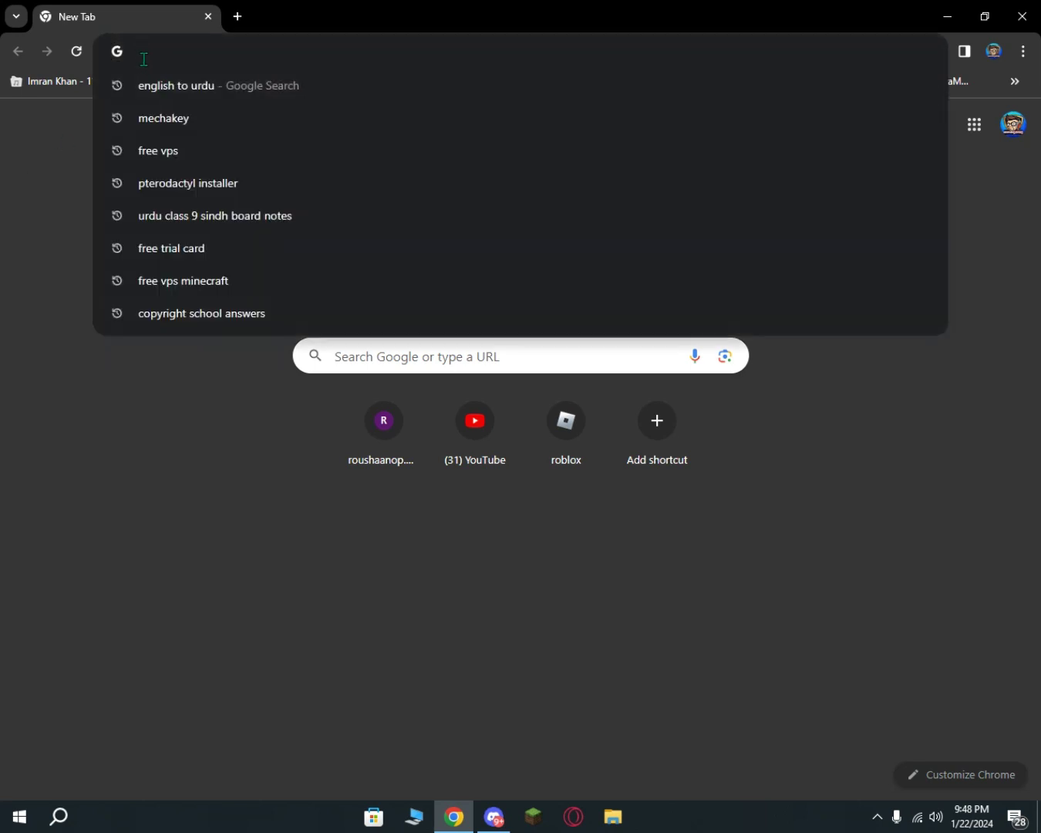
pyautogui.write('mechakeys.robolab.io')
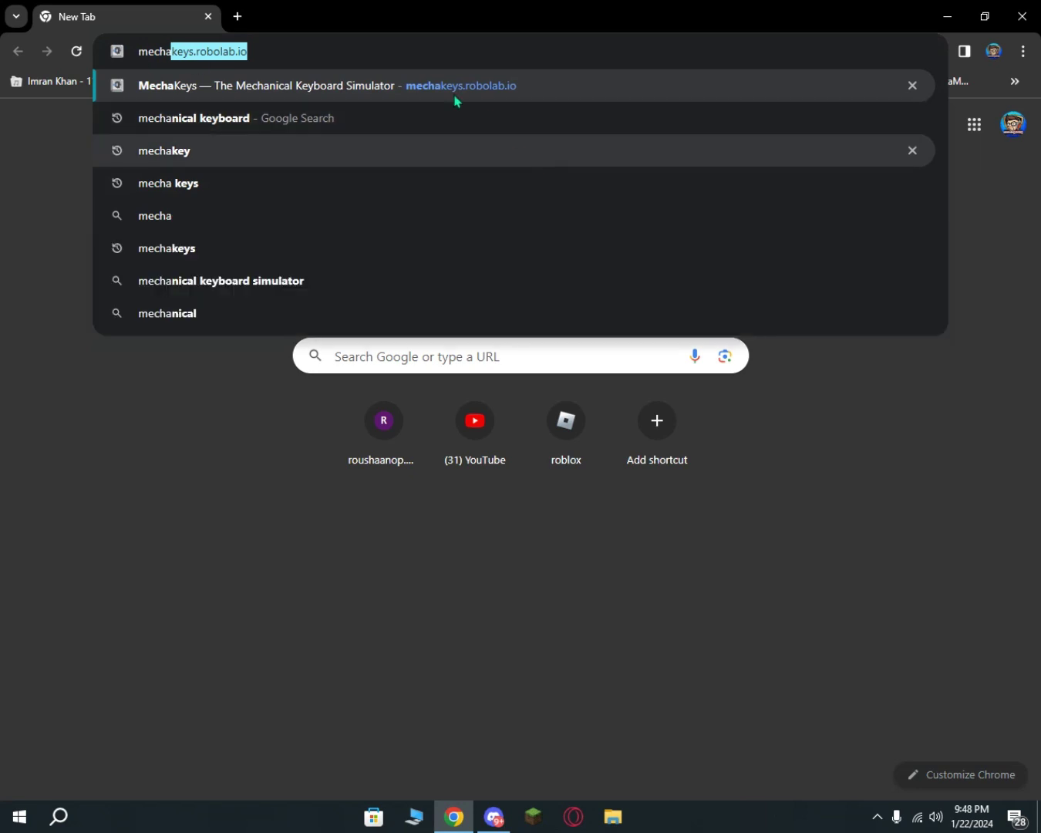
pyautogui.click(422, 96)
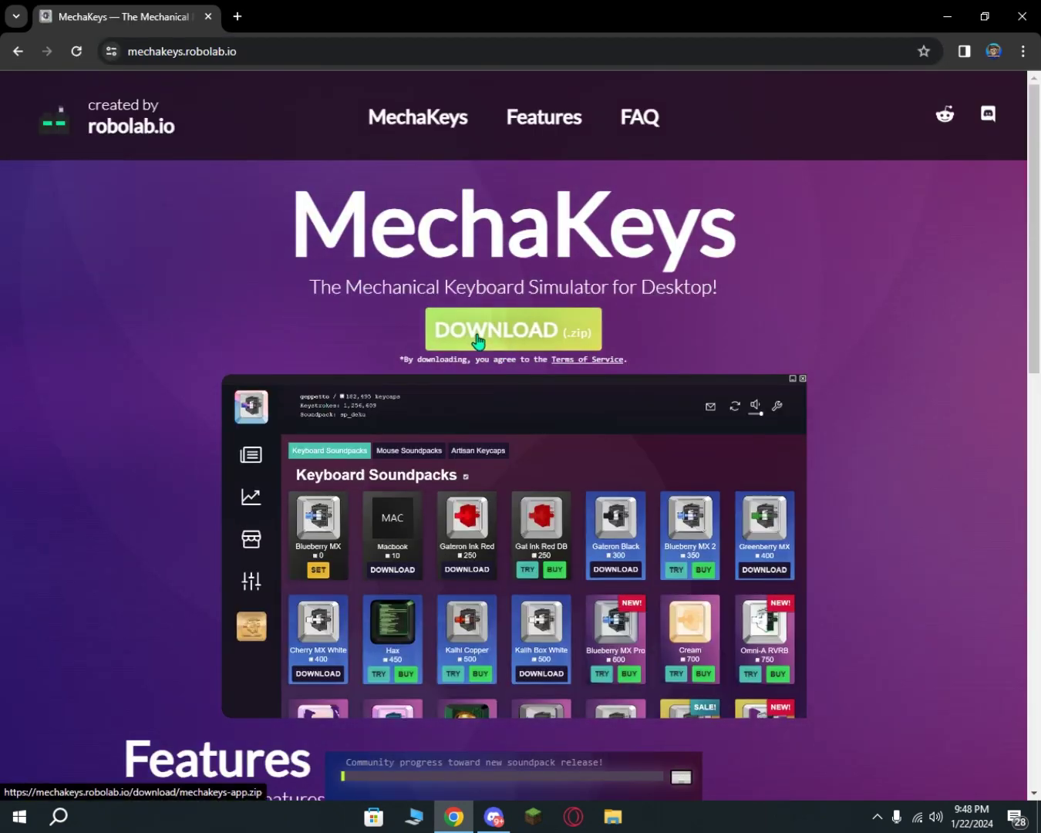
# - Start downloading mechakeys-app.zip from the MechaKeys site, cancel that download, and return to the desktop
pyautogui.click(477, 341)
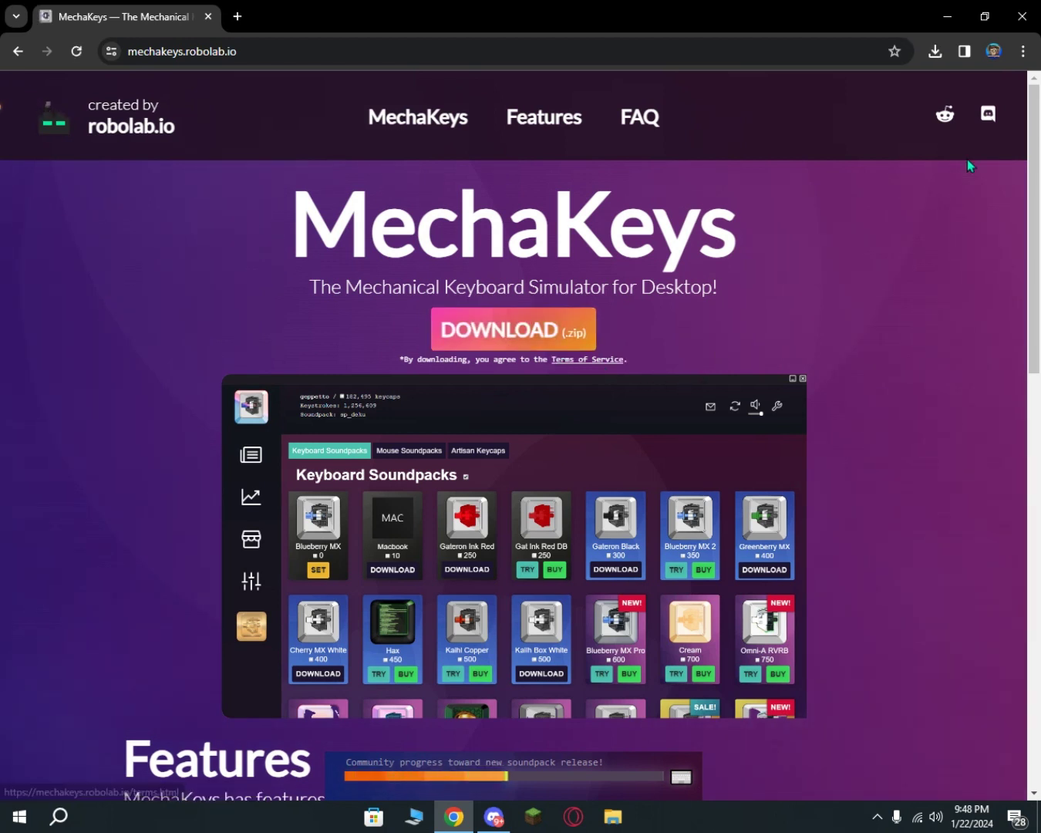
pyautogui.click(935, 51)
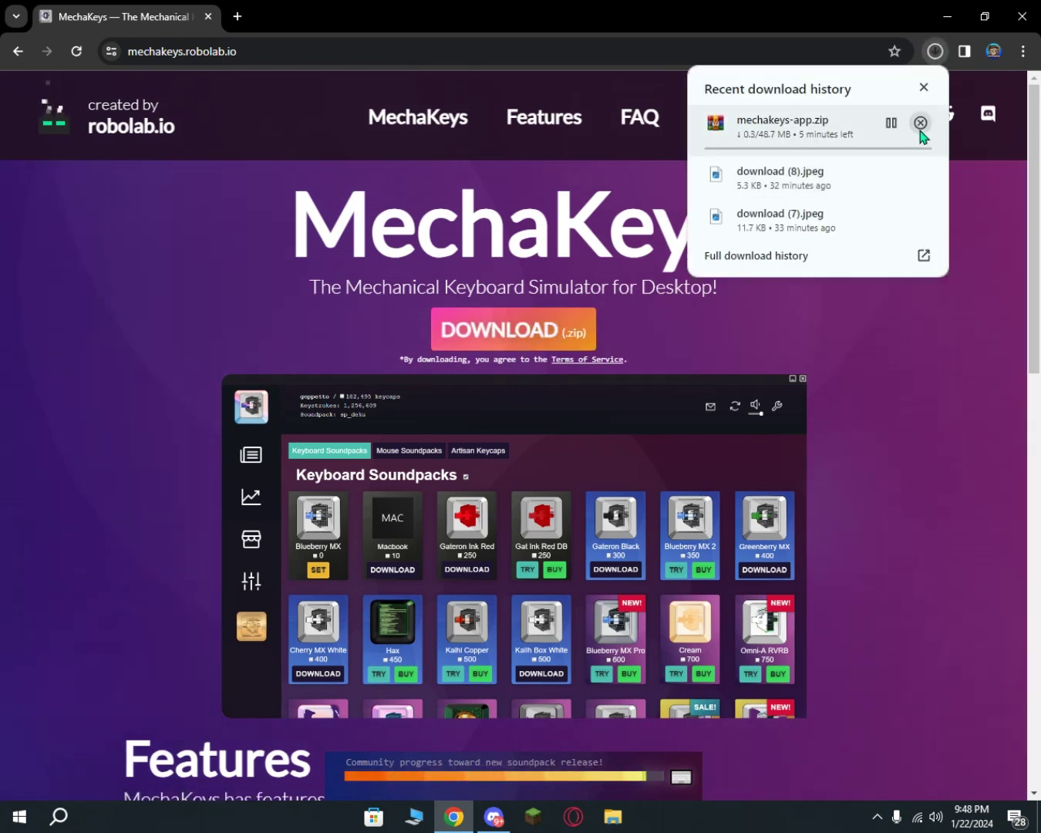
pyautogui.click(919, 123)
pyautogui.click(947, 16)
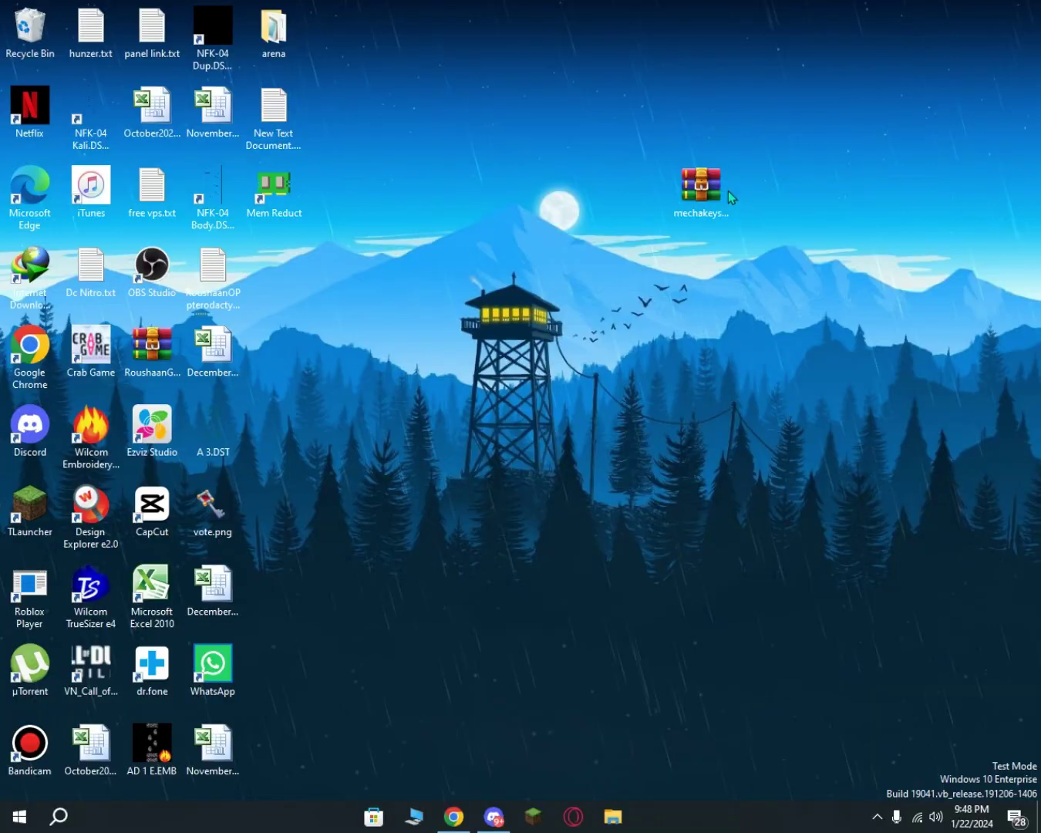
# - Extract mechakeys-app.zip into a mechakeys-app folder on the desktop and move the archive nearer to the other desktop icons
pyautogui.click(702, 204)
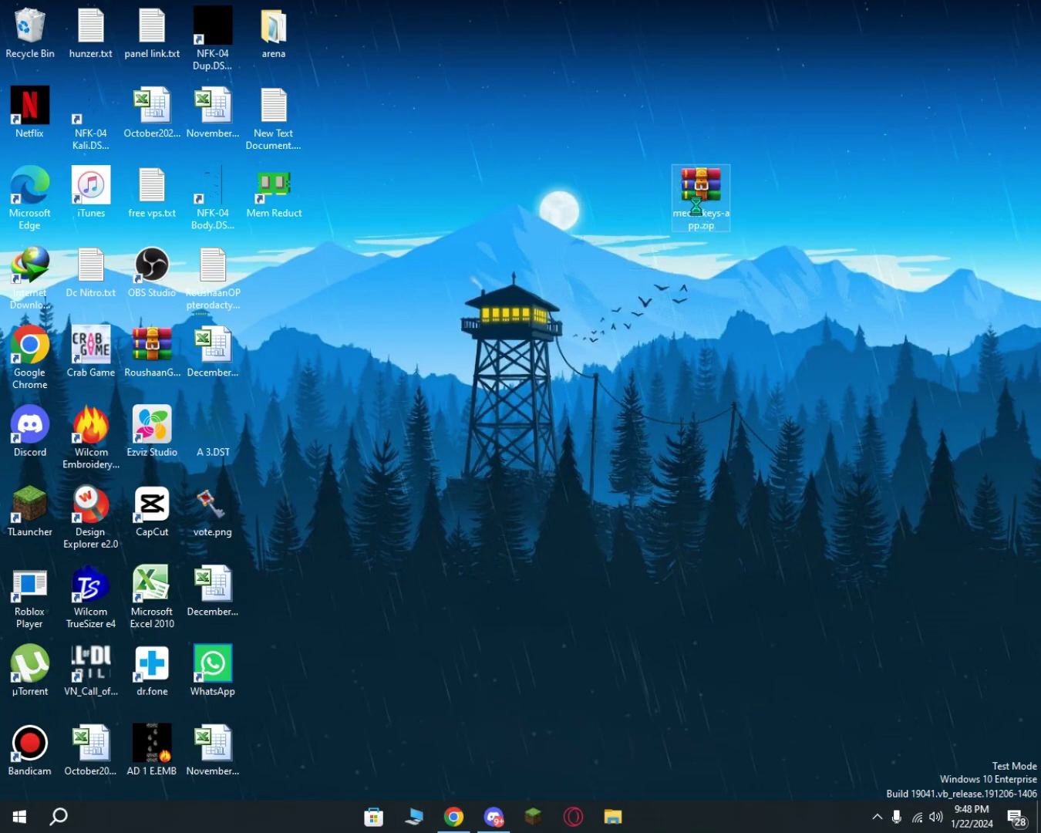
pyautogui.rightClick(696, 202)
pyautogui.click(724, 309)
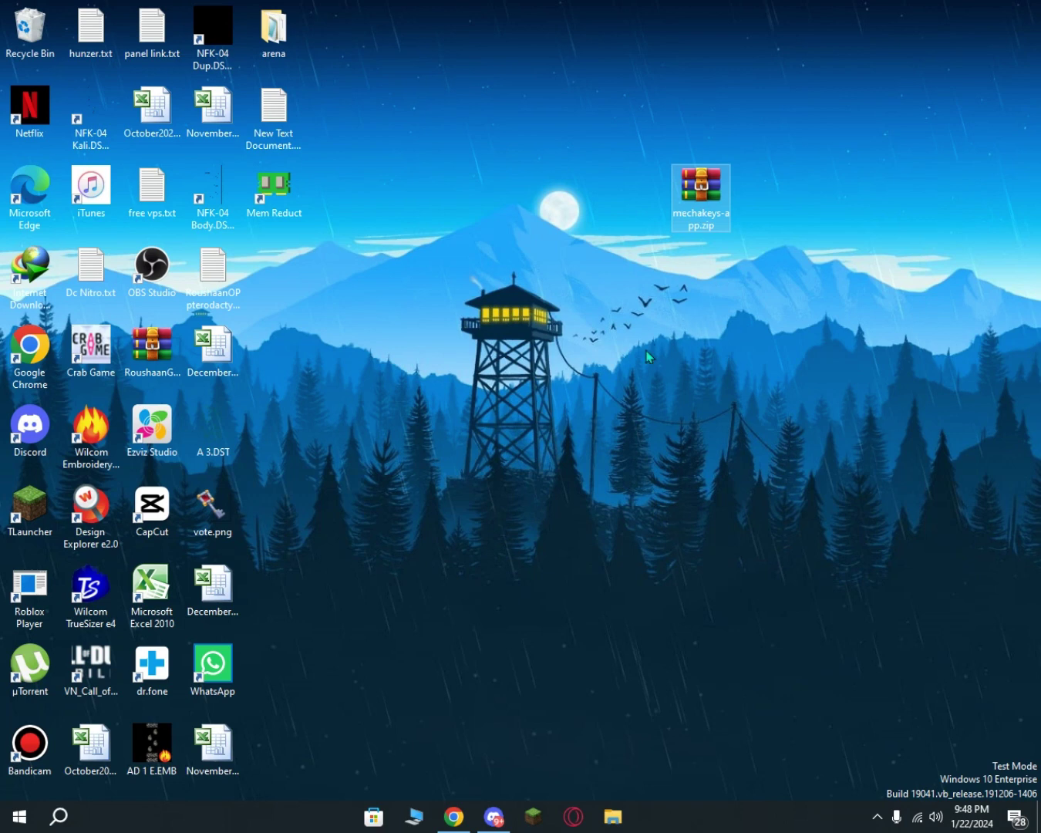
pyautogui.moveTo(649, 398); pyautogui.dragTo(706, 461)
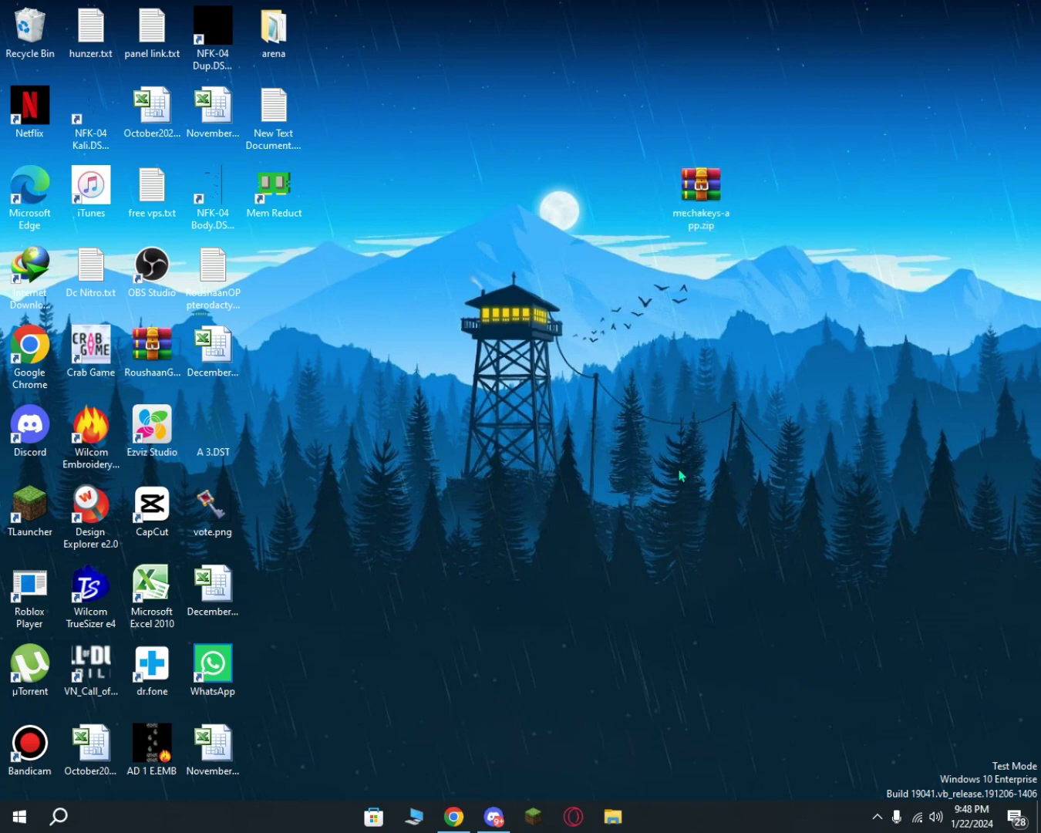
pyautogui.moveTo(698, 193); pyautogui.dragTo(339, 292)
pyautogui.moveTo(620, 315); pyautogui.dragTo(576, 451)
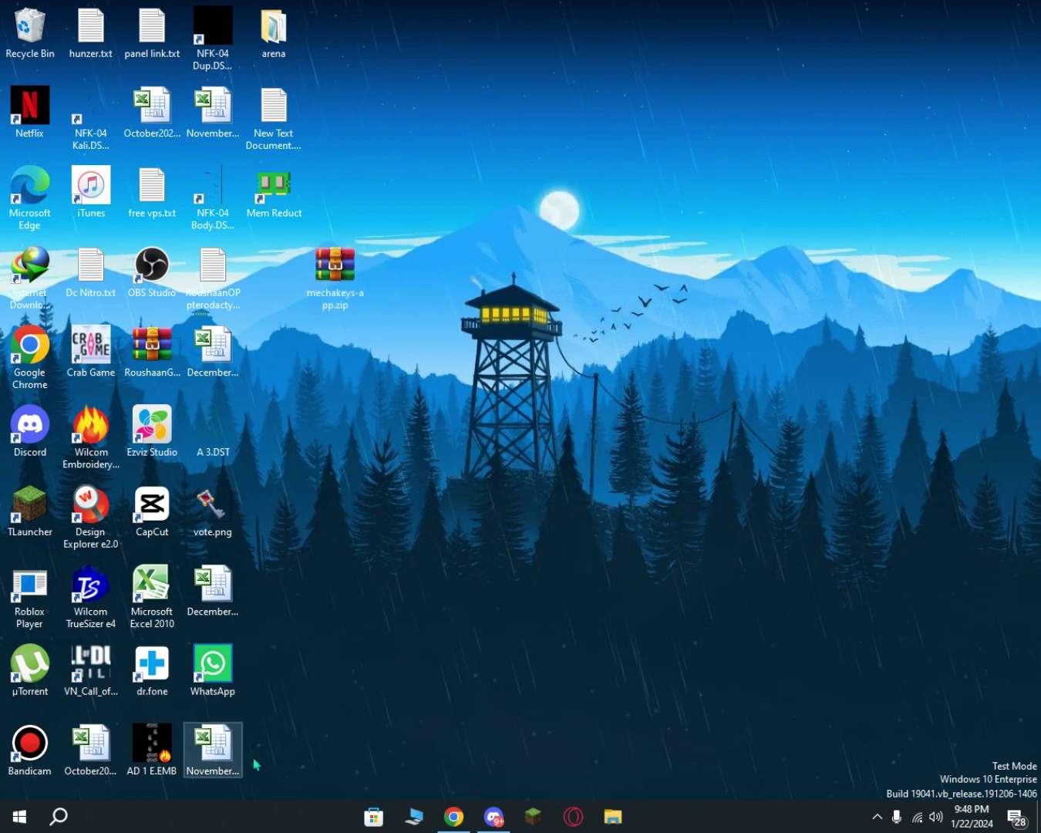
# - Open the desktop's mechakeys-app folder in File Explorer, run mechakeys-installer.exe, and close the folder window
pyautogui.click(612, 818)
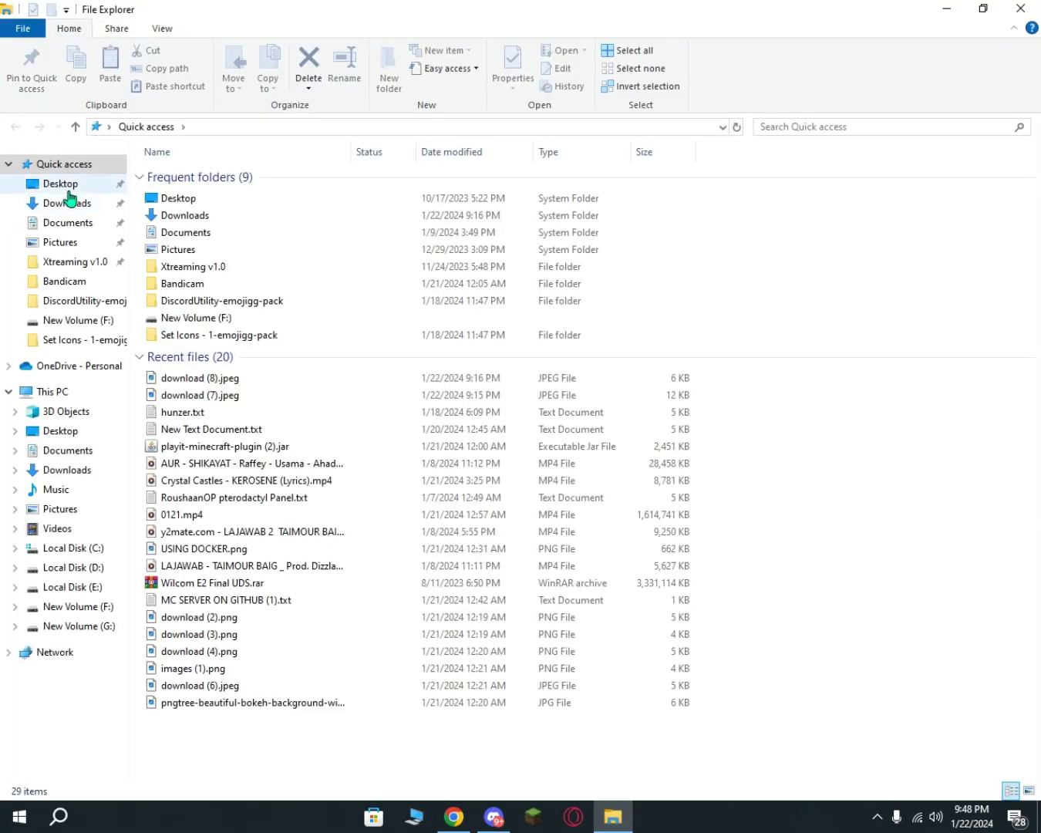
pyautogui.click(72, 185)
pyautogui.click(275, 223)
pyautogui.doubleClick(275, 224)
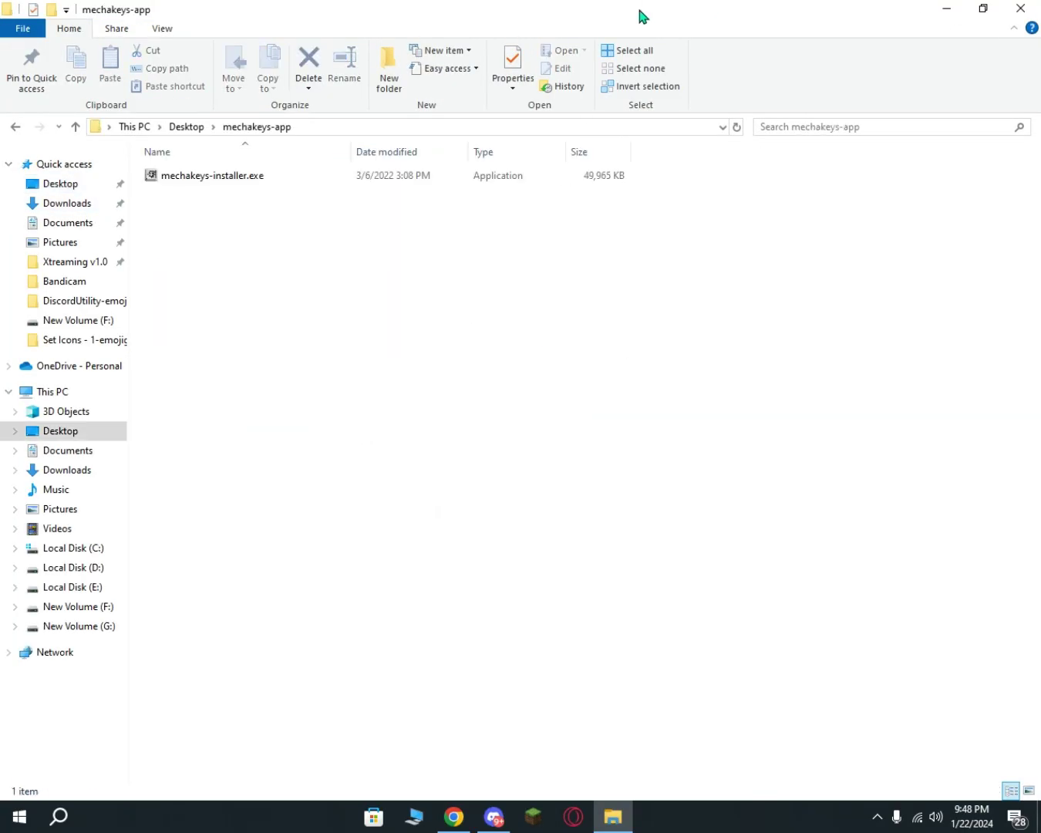
pyautogui.doubleClick(641, 17)
pyautogui.moveTo(702, 76); pyautogui.dragTo(549, 96)
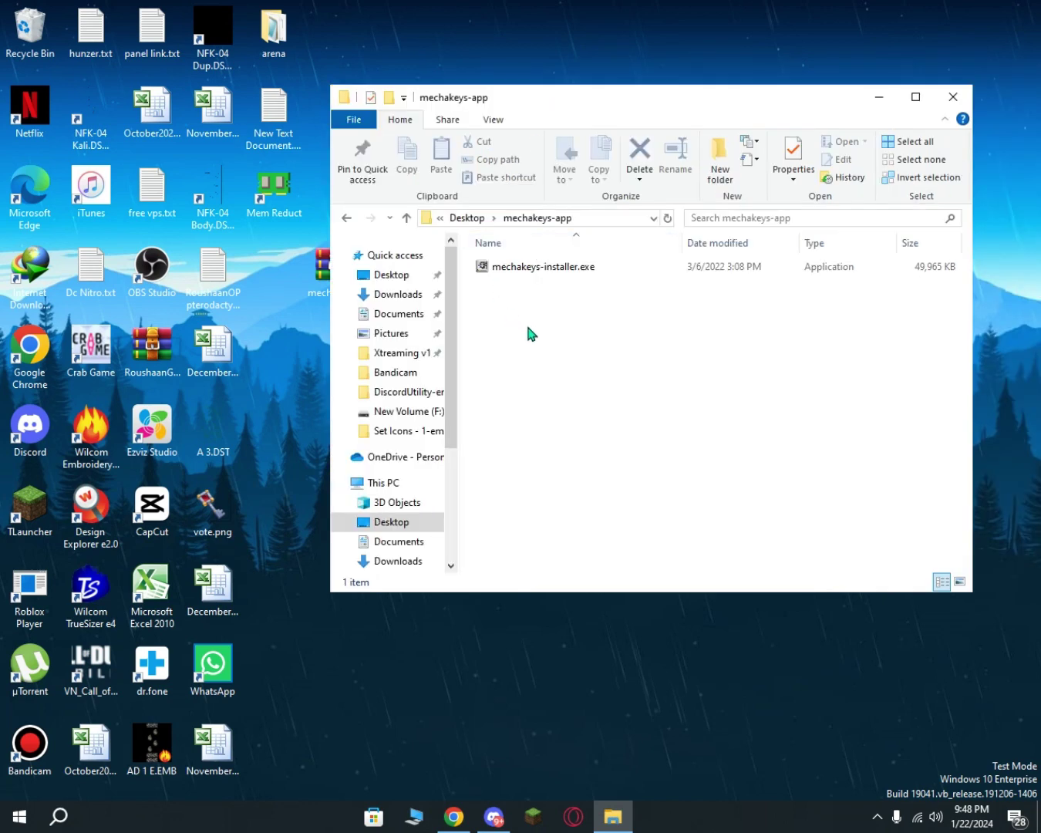
pyautogui.doubleClick(570, 270)
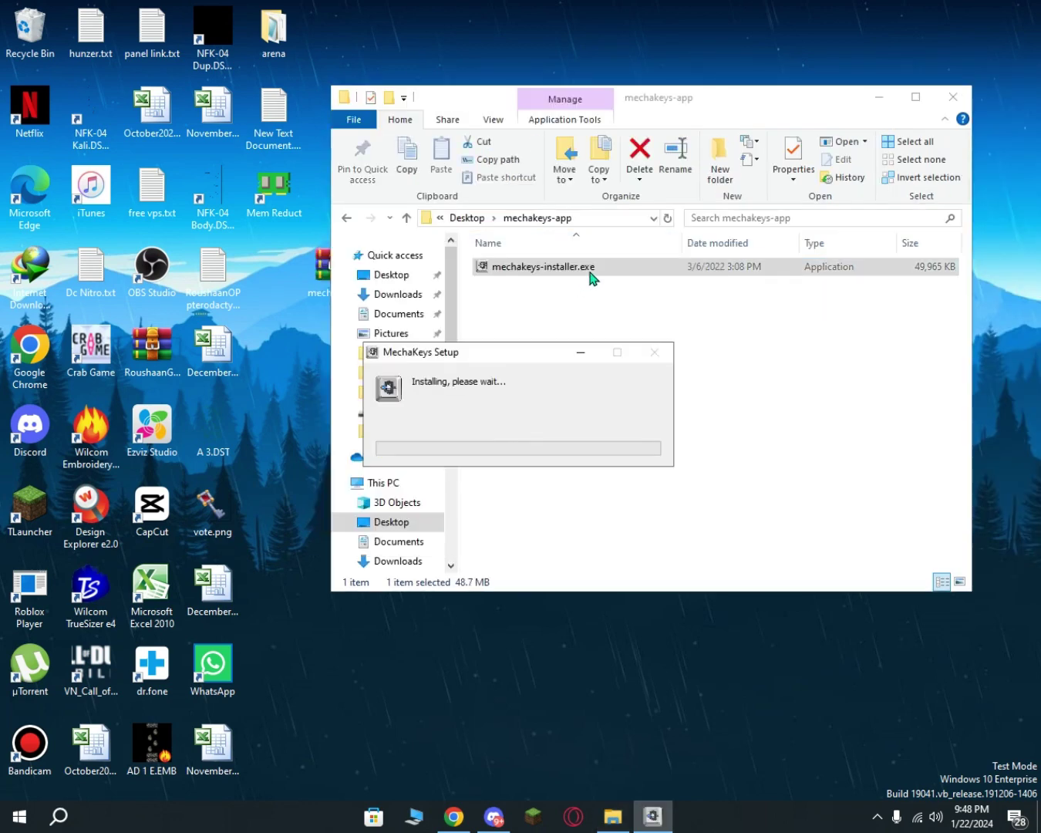
pyautogui.click(952, 96)
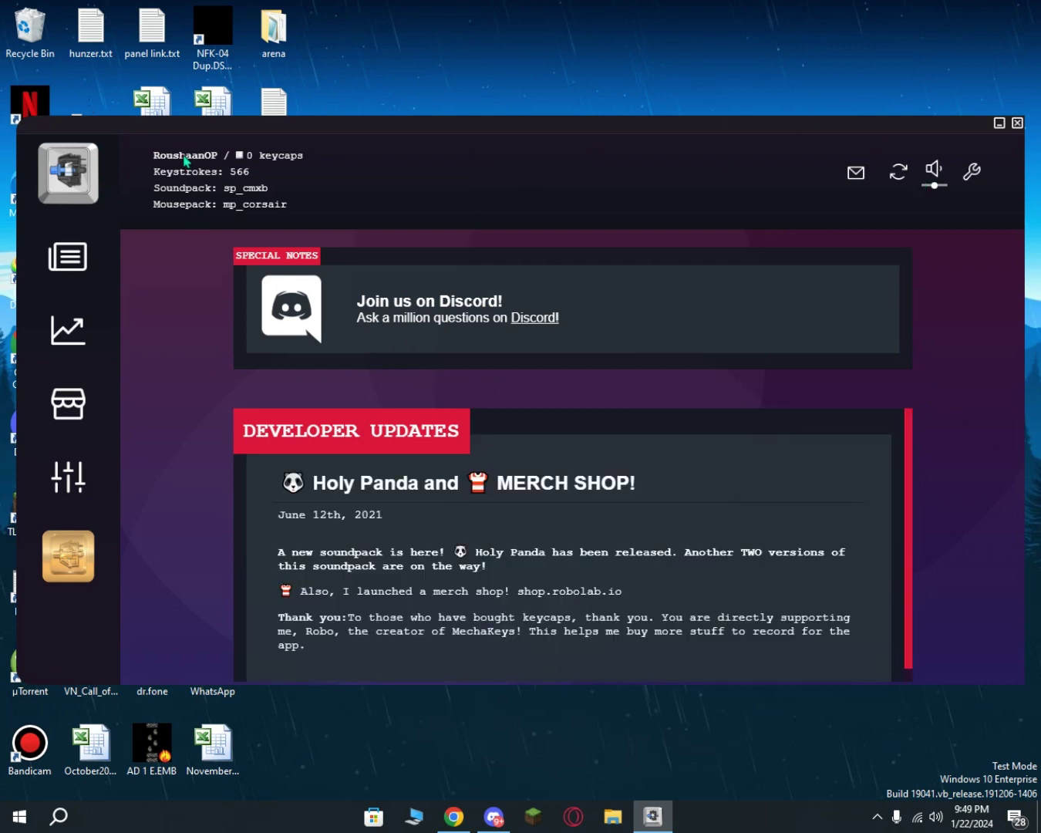
# - Download the Cream keyboard soundpack from the MechaKeys store and start a trial of it
pyautogui.click(67, 426)
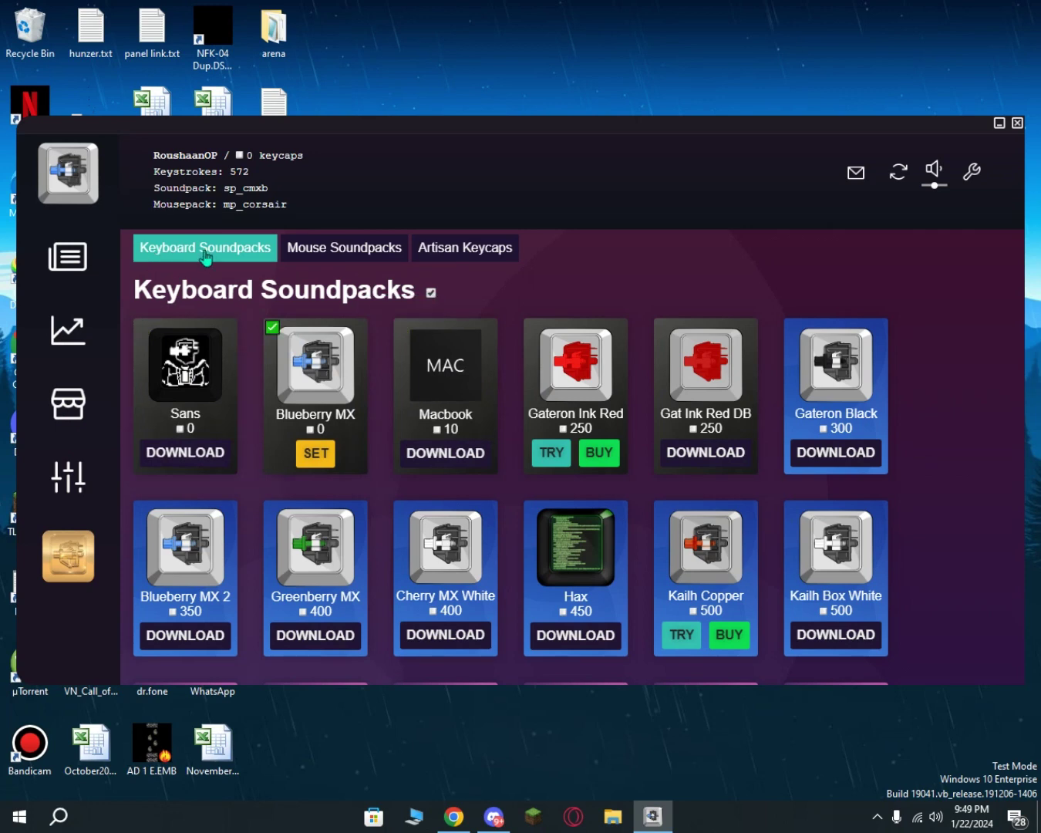
pyautogui.scroll(-3, 267, 548)
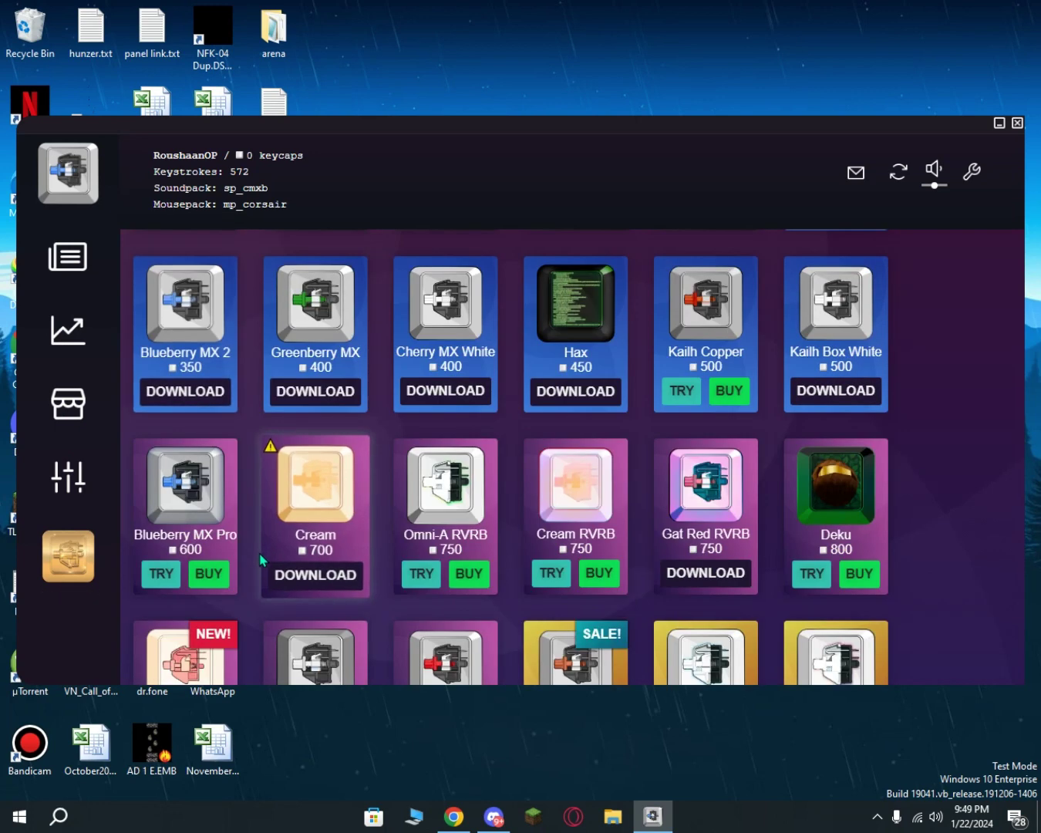
pyautogui.click(330, 577)
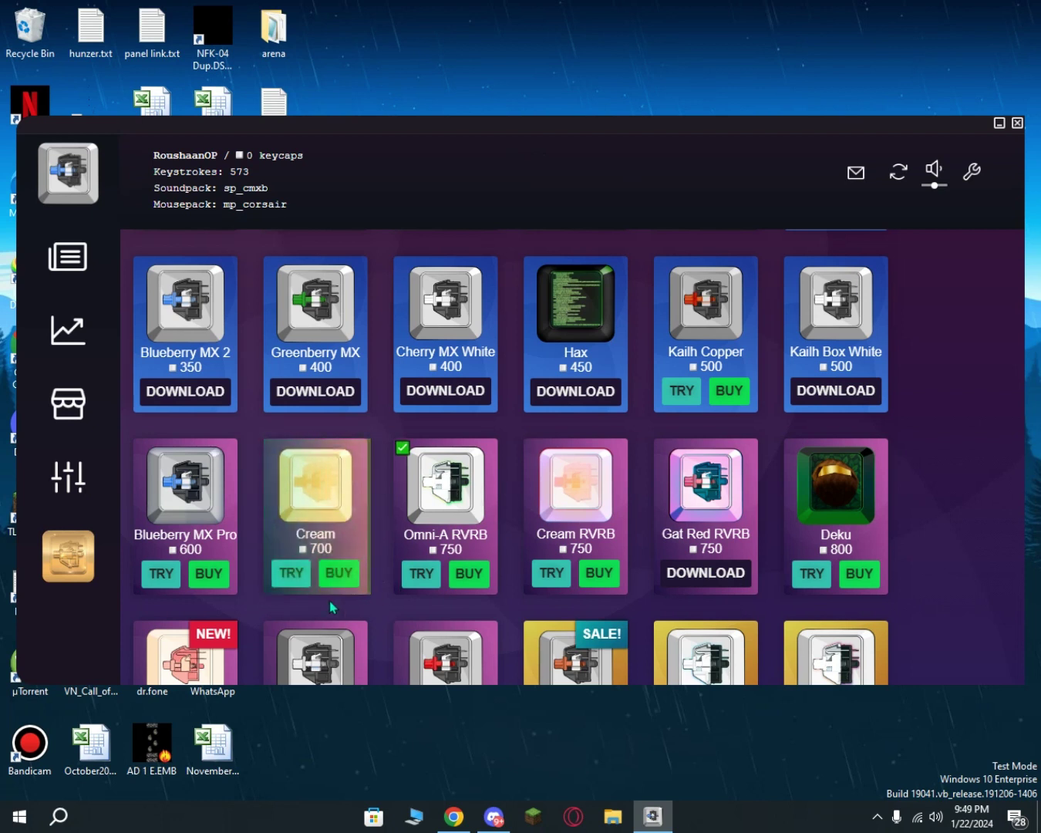
pyautogui.click(292, 579)
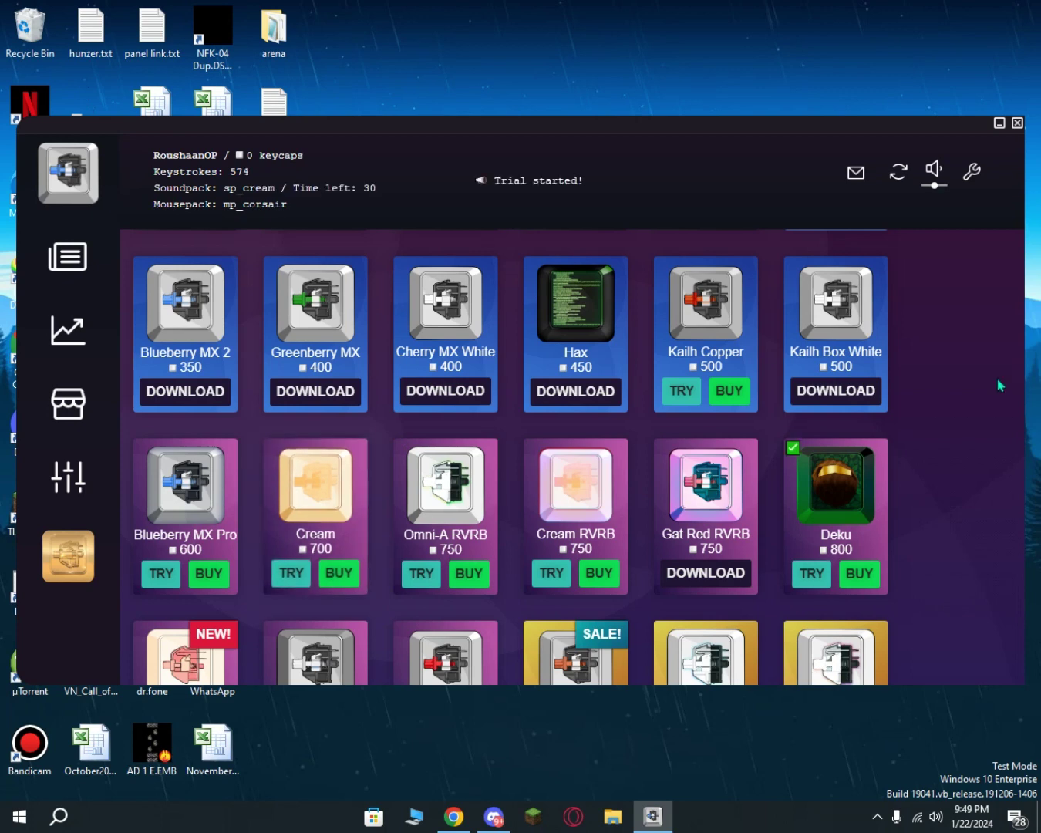
# - Look through the remaining soundpacks and Artisan Keycaps, and start a trial of the Mousepop mouse soundpack
pyautogui.scroll(-2, 958, 389)
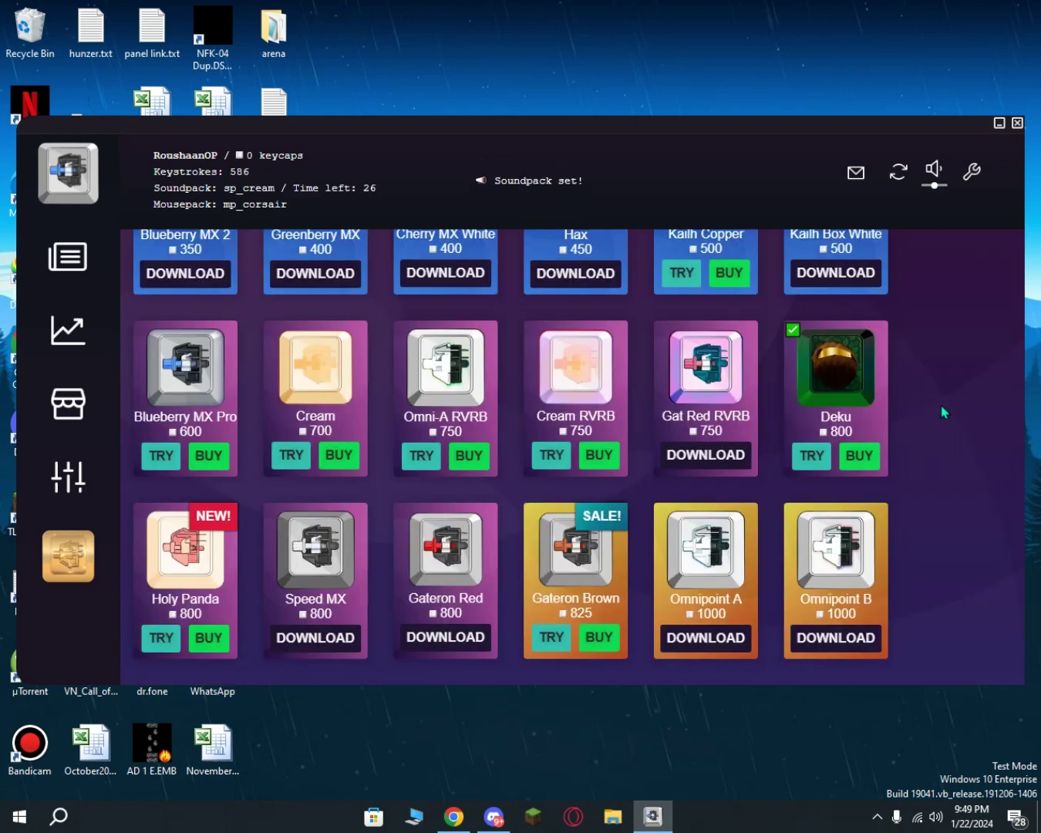
pyautogui.scroll(5, 944, 412)
pyautogui.click(344, 247)
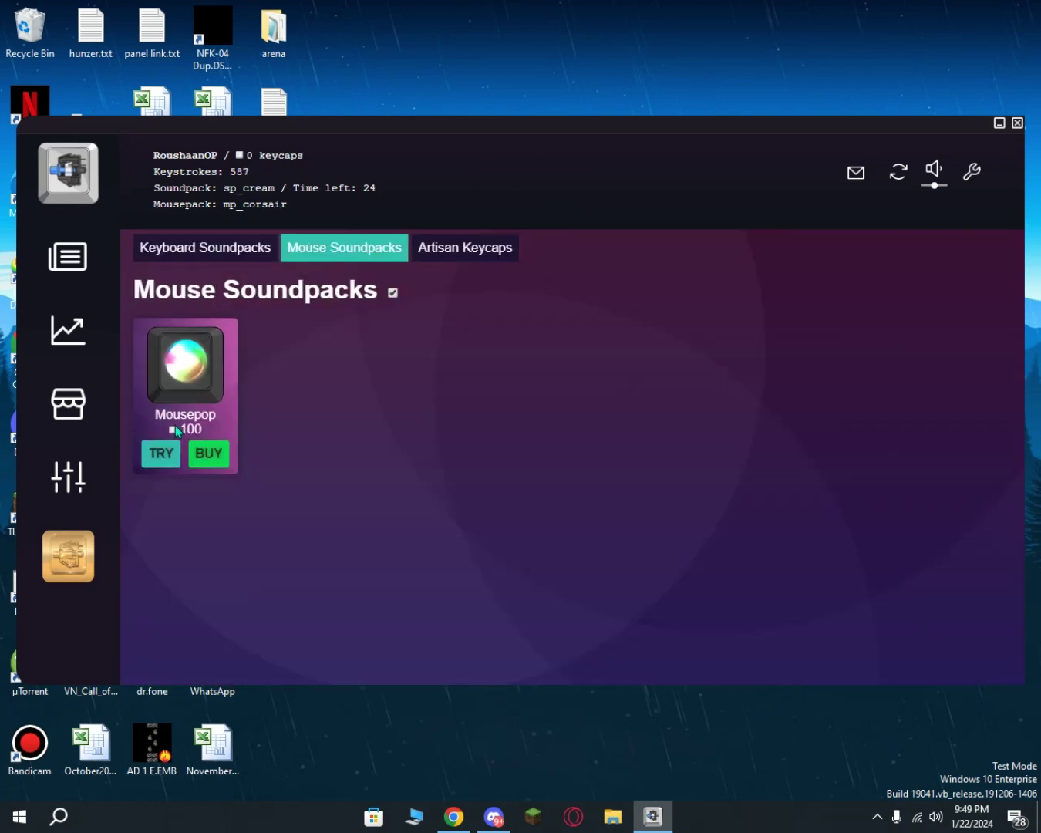
pyautogui.click(443, 246)
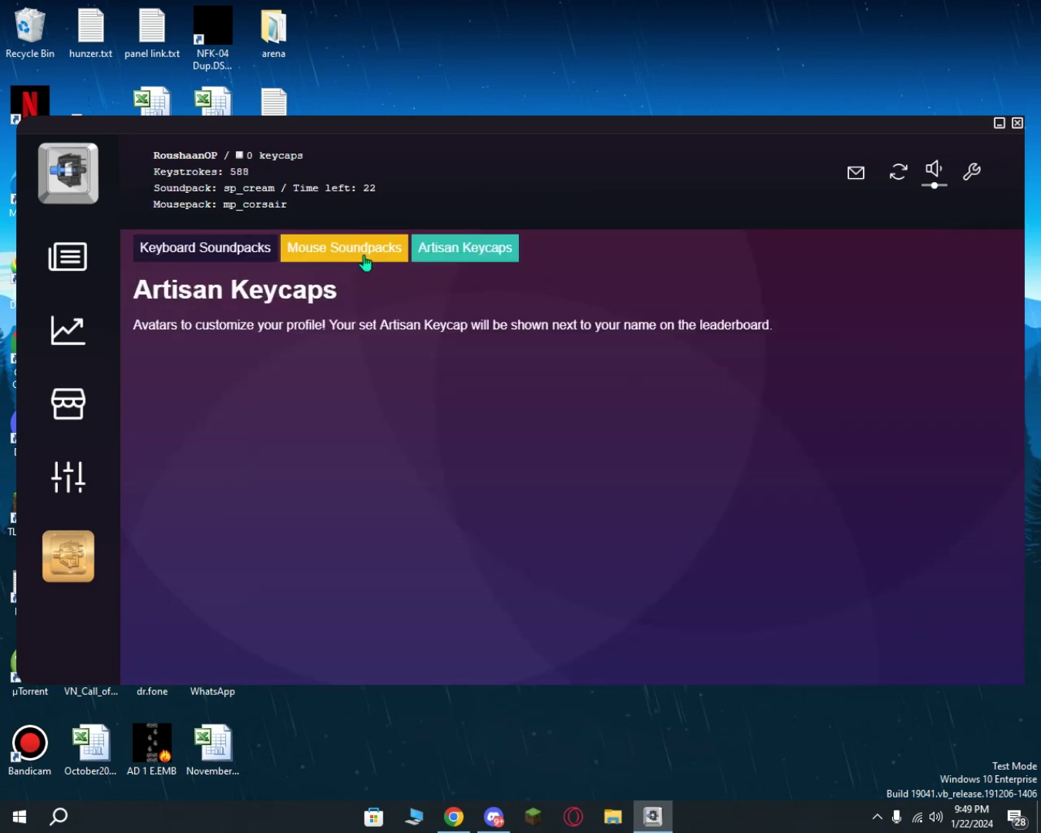
pyautogui.click(362, 255)
pyautogui.click(178, 459)
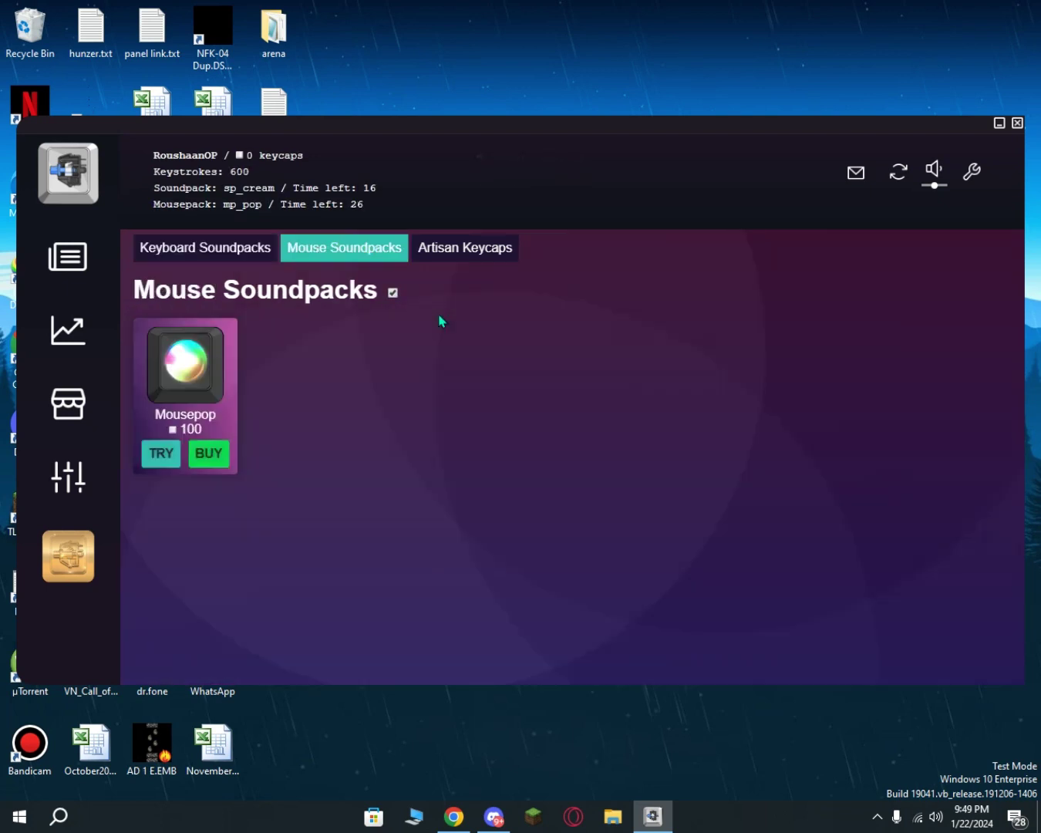
# - View the MechaKeys settings, return to the store's mouse soundpacks, and start a trial of Corsair
pyautogui.click(58, 508)
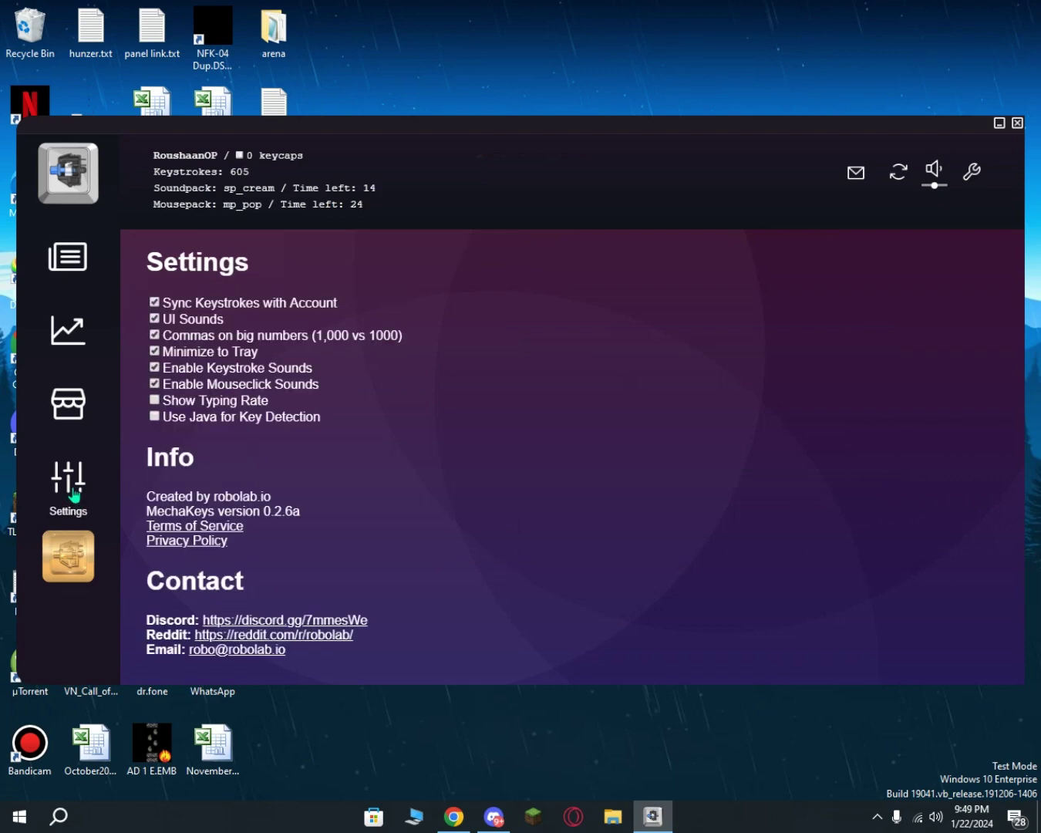
pyautogui.click(71, 433)
pyautogui.click(320, 254)
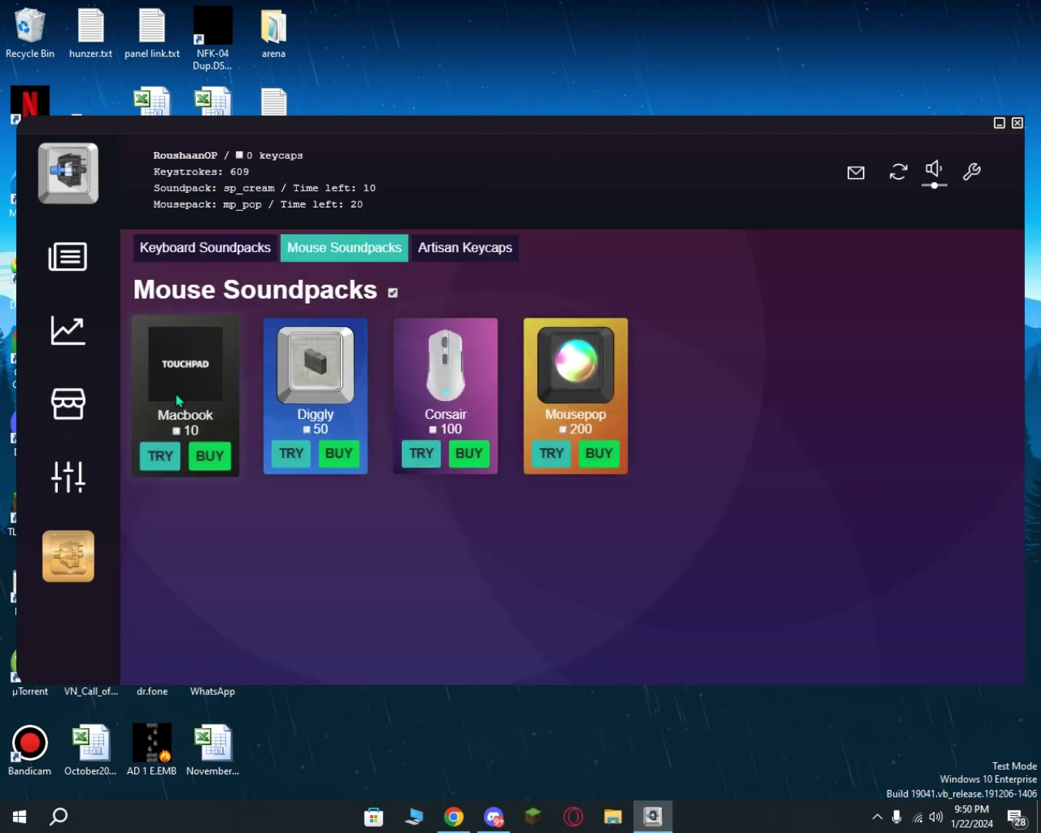
pyautogui.click(402, 467)
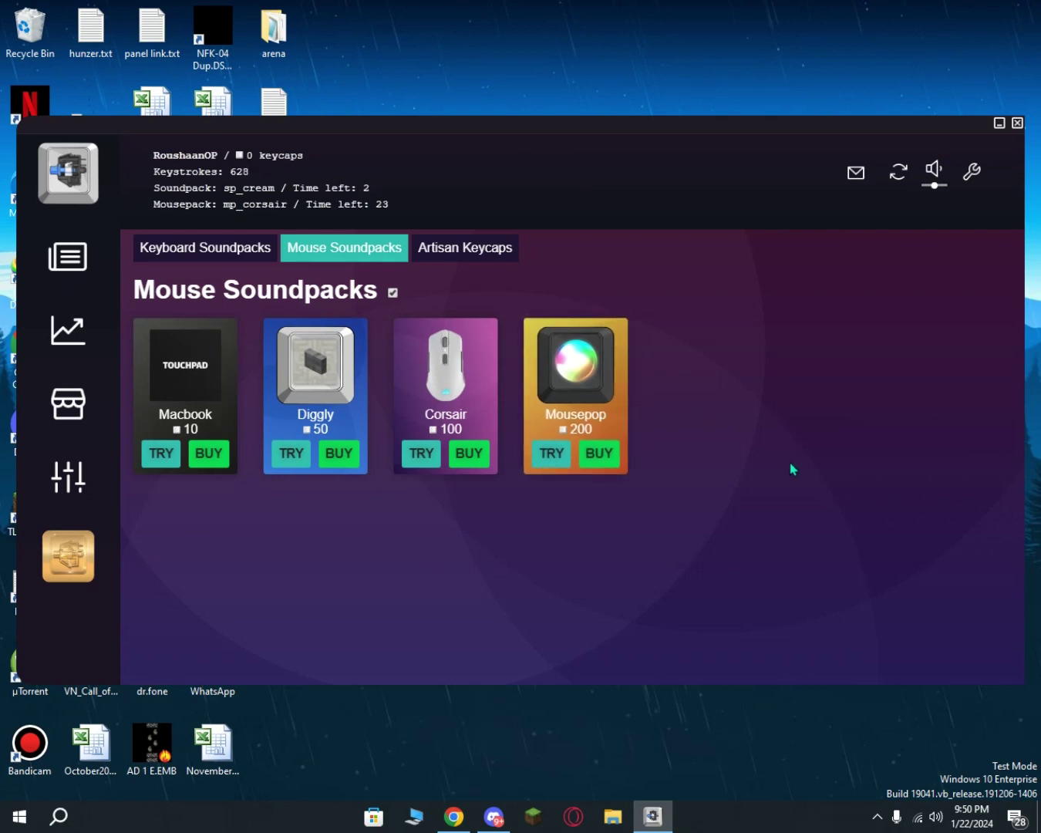
# - Start downloading the Gateron Black keyboard soundpack
pyautogui.click(223, 248)
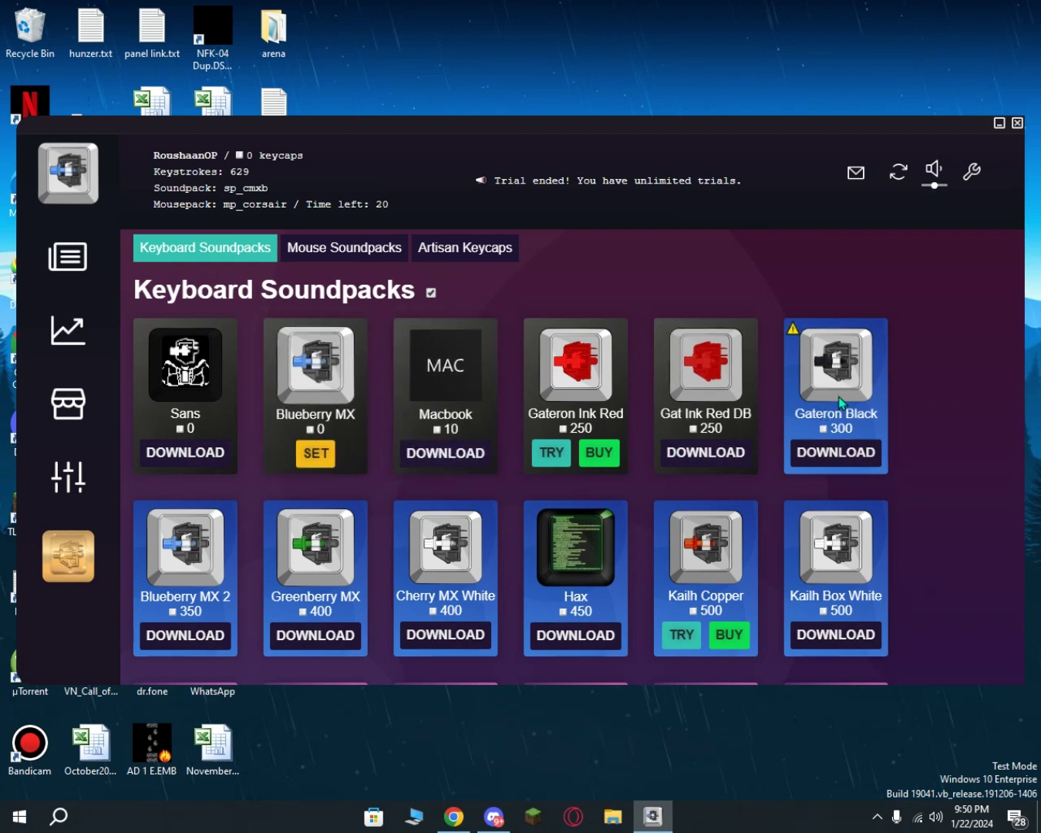
pyautogui.click(794, 468)
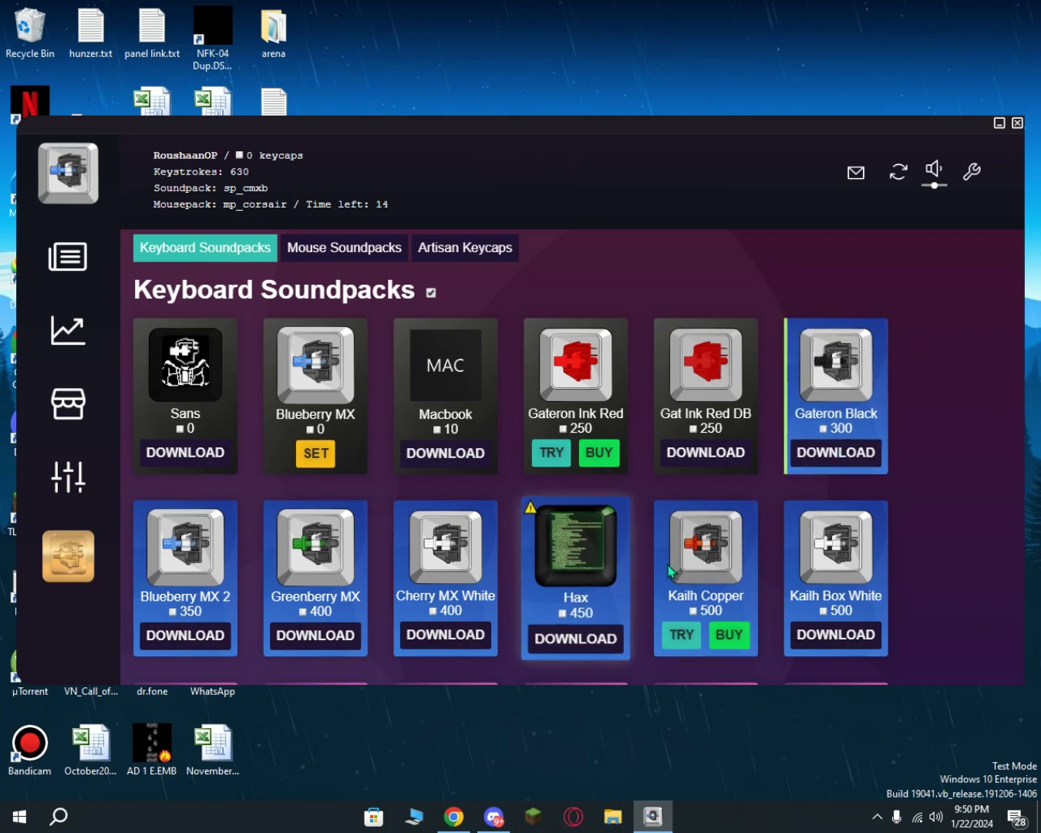
# - Start a trial of the Kailh Copper keyboard soundpack, followed by one of Blueberry MX Pro
pyautogui.scroll(-2, 669, 571)
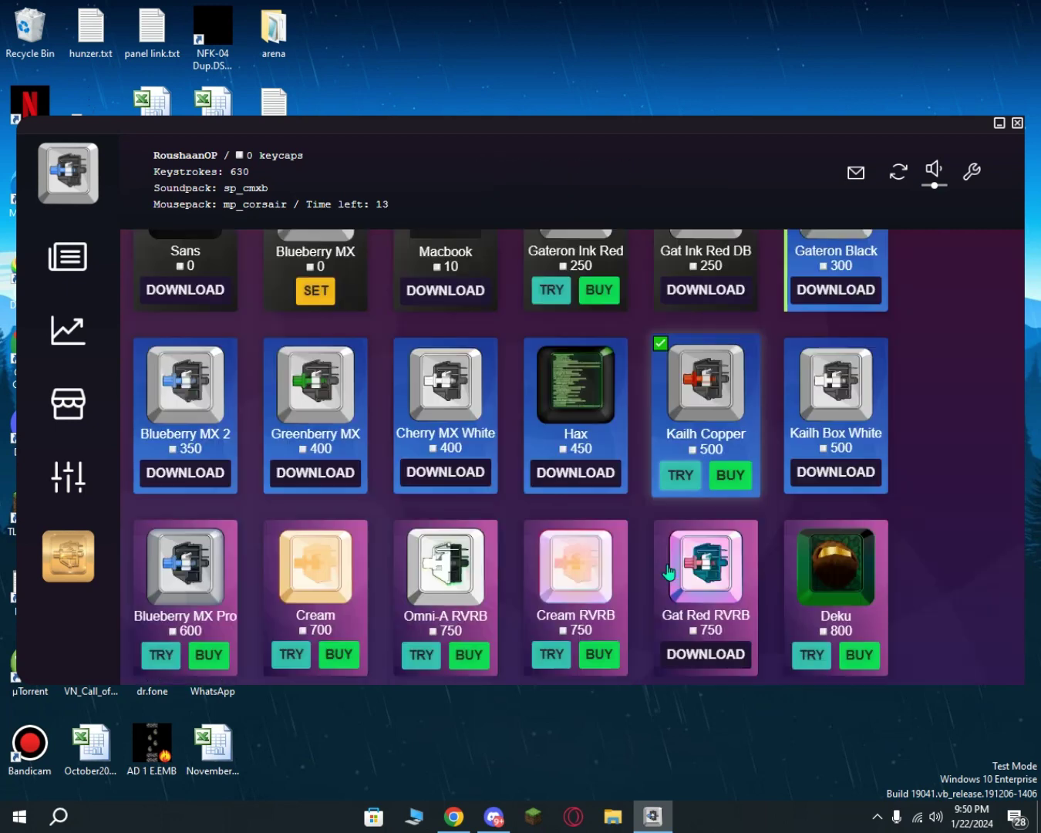
pyautogui.click(681, 476)
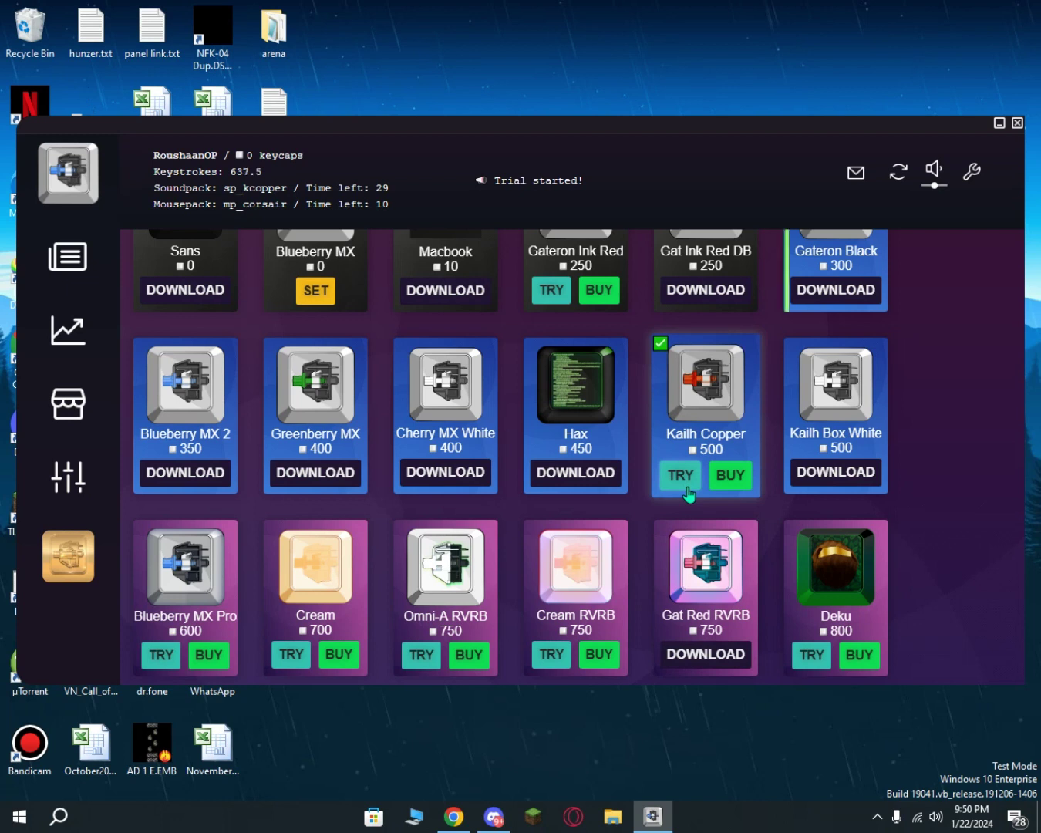
pyautogui.click(160, 659)
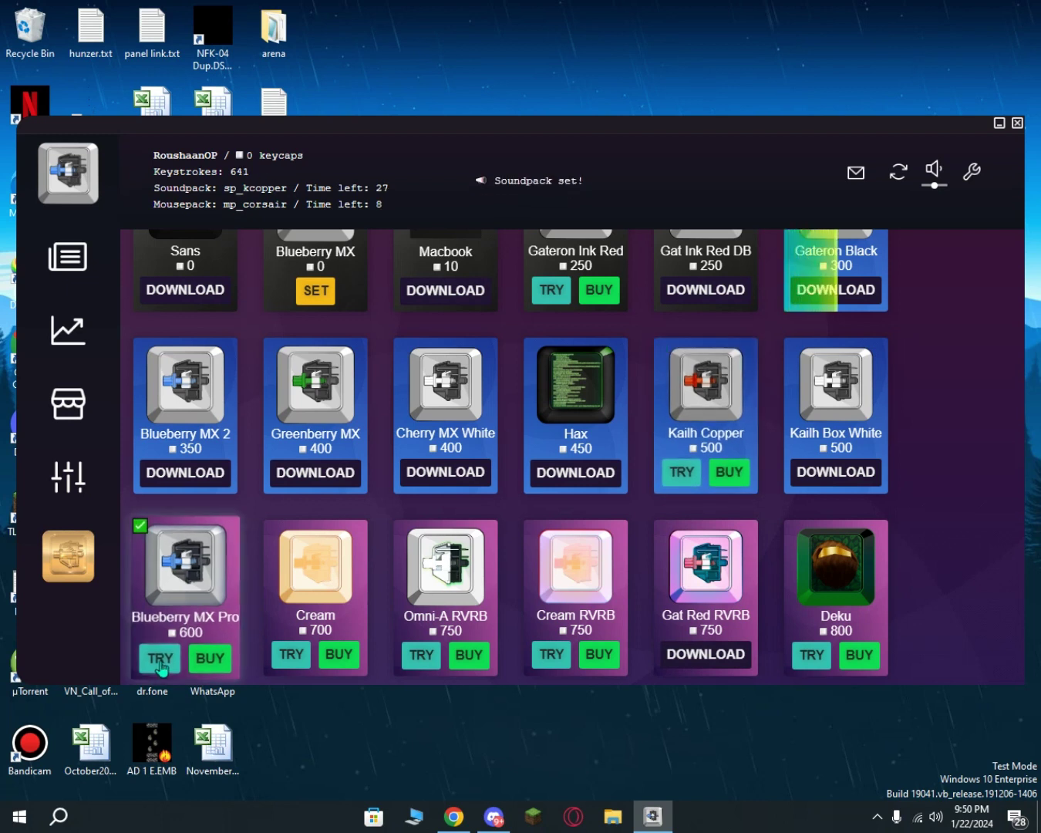
# - Start trials of the Blueberry MX Pro, Kailh Copper and Gateron Black keyboard soundpacks in turn, ending back on Kailh Copper
pyautogui.click(158, 659)
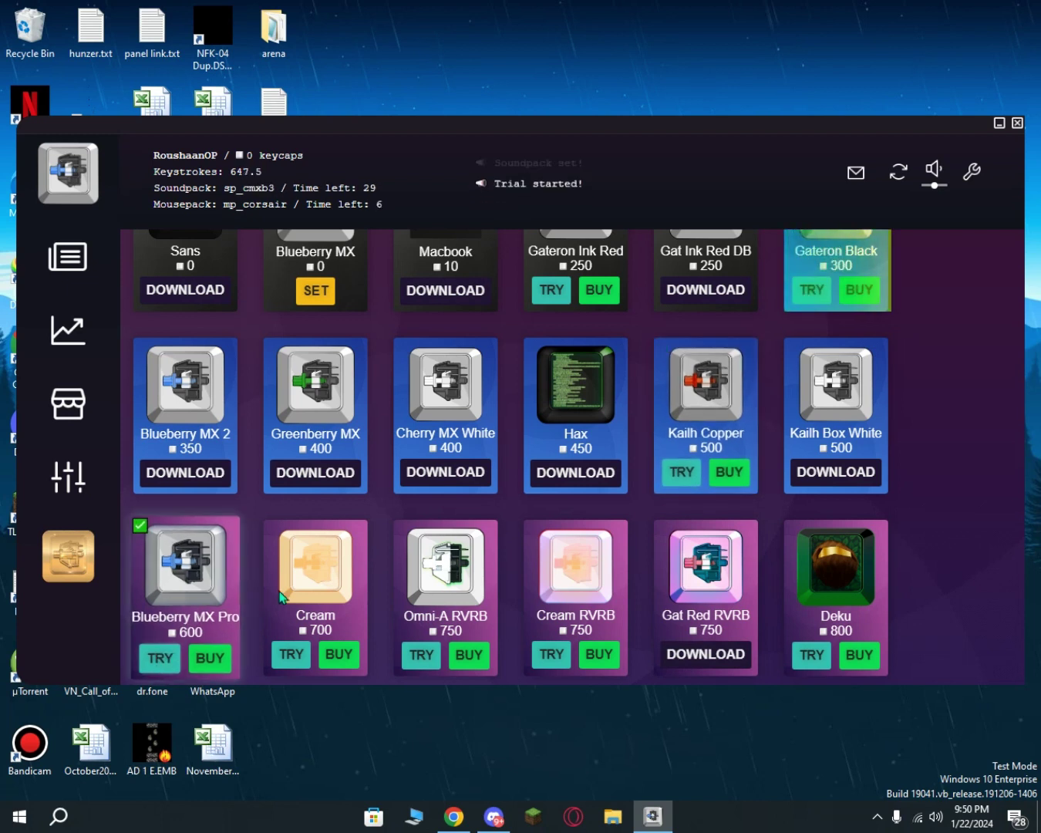
pyautogui.click(666, 483)
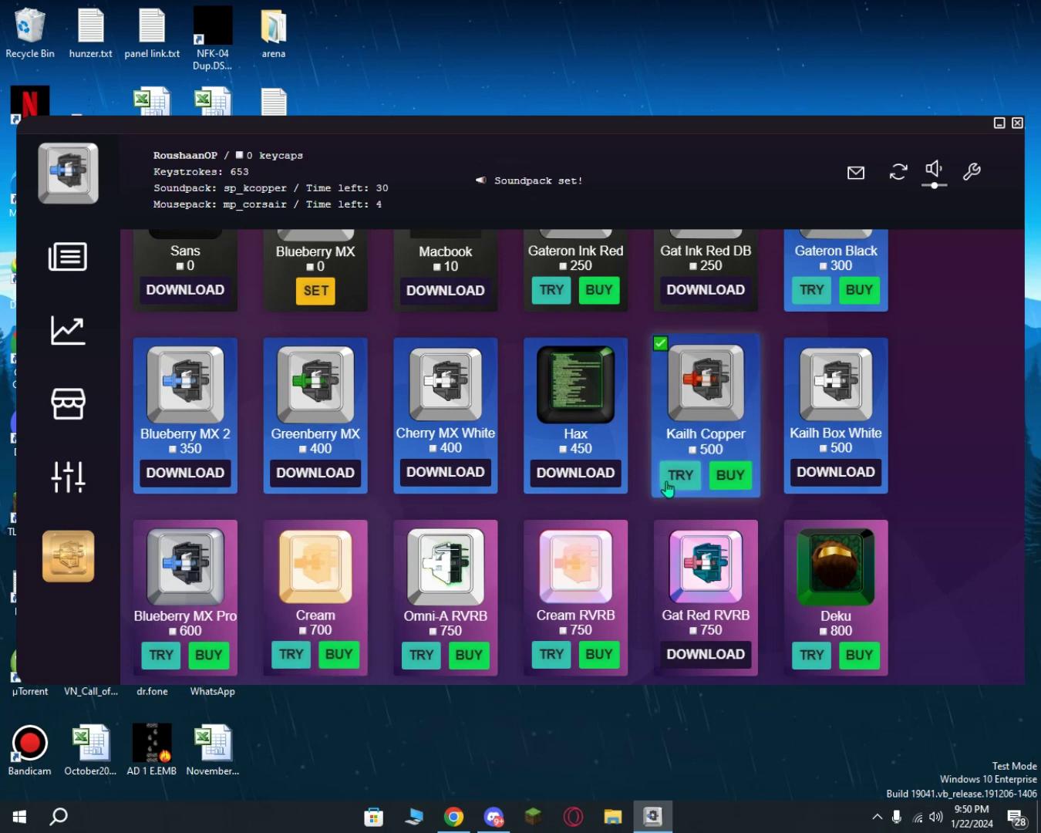
pyautogui.scroll(2, 792, 468)
pyautogui.click(802, 455)
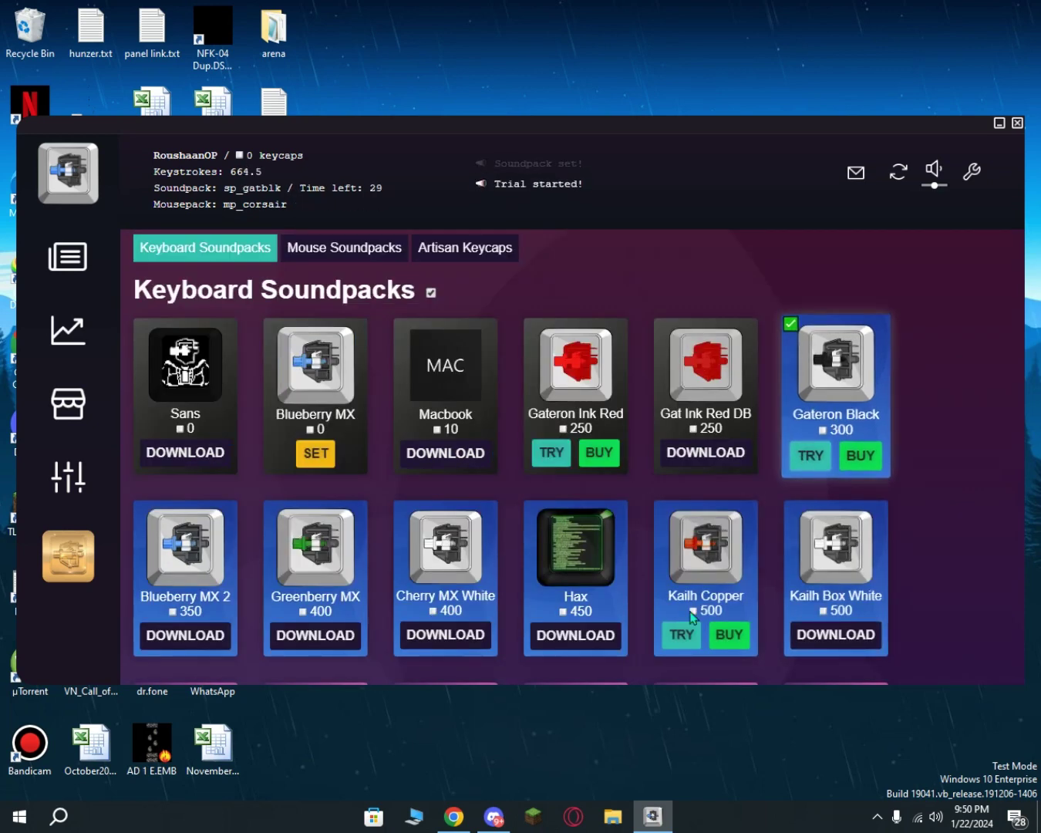
pyautogui.click(687, 634)
pyautogui.click(872, 378)
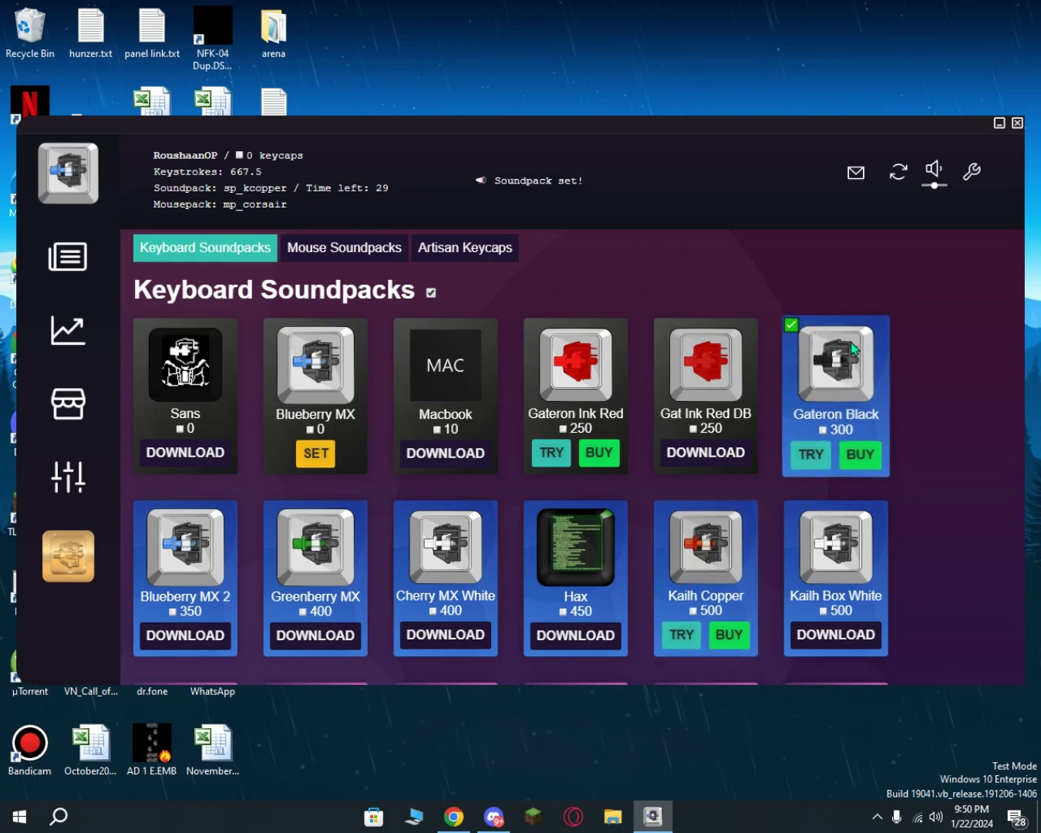
# - Minimize the MechaKeys window and refresh the desktop
pyautogui.click(997, 125)
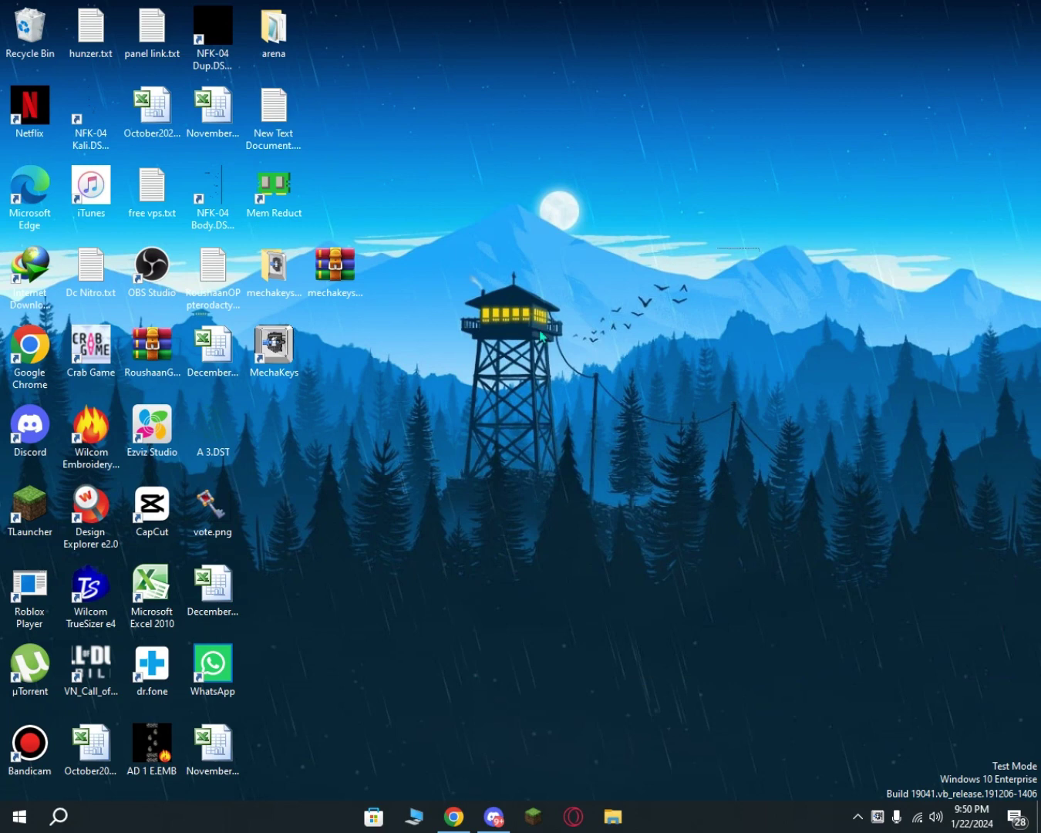
pyautogui.rightClick(618, 275)
pyautogui.click(617, 248)
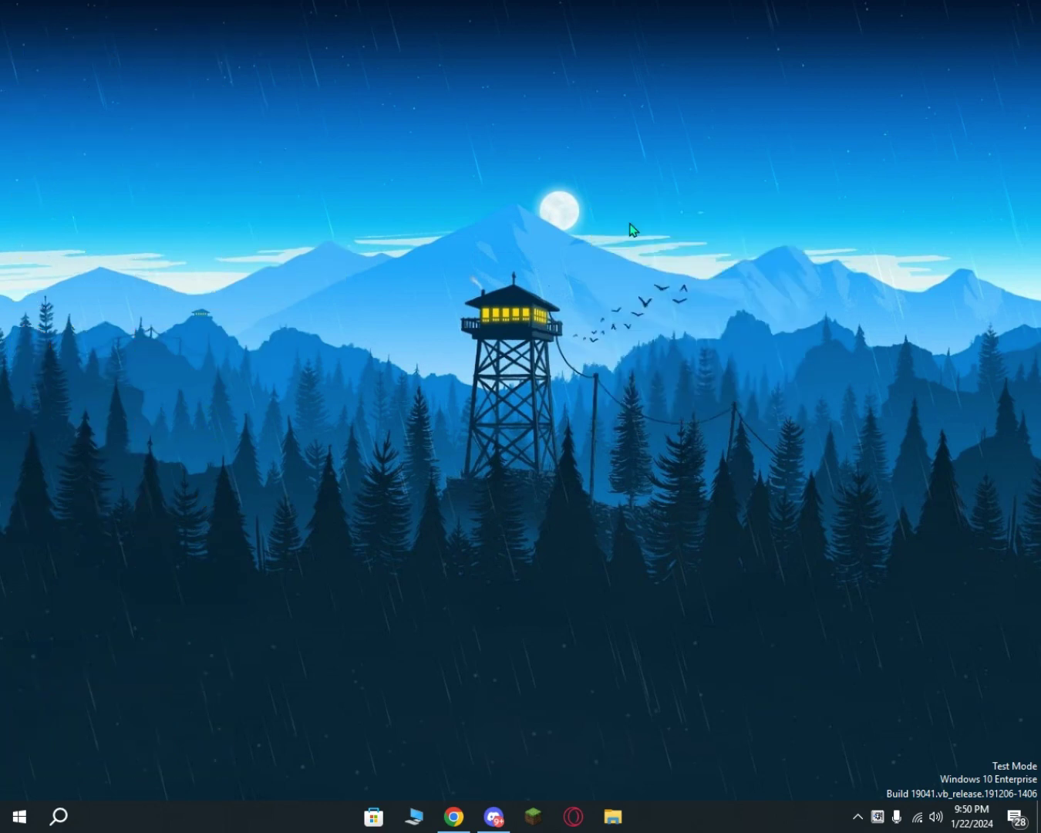
pyautogui.rightClick(603, 209)
pyautogui.click(613, 255)
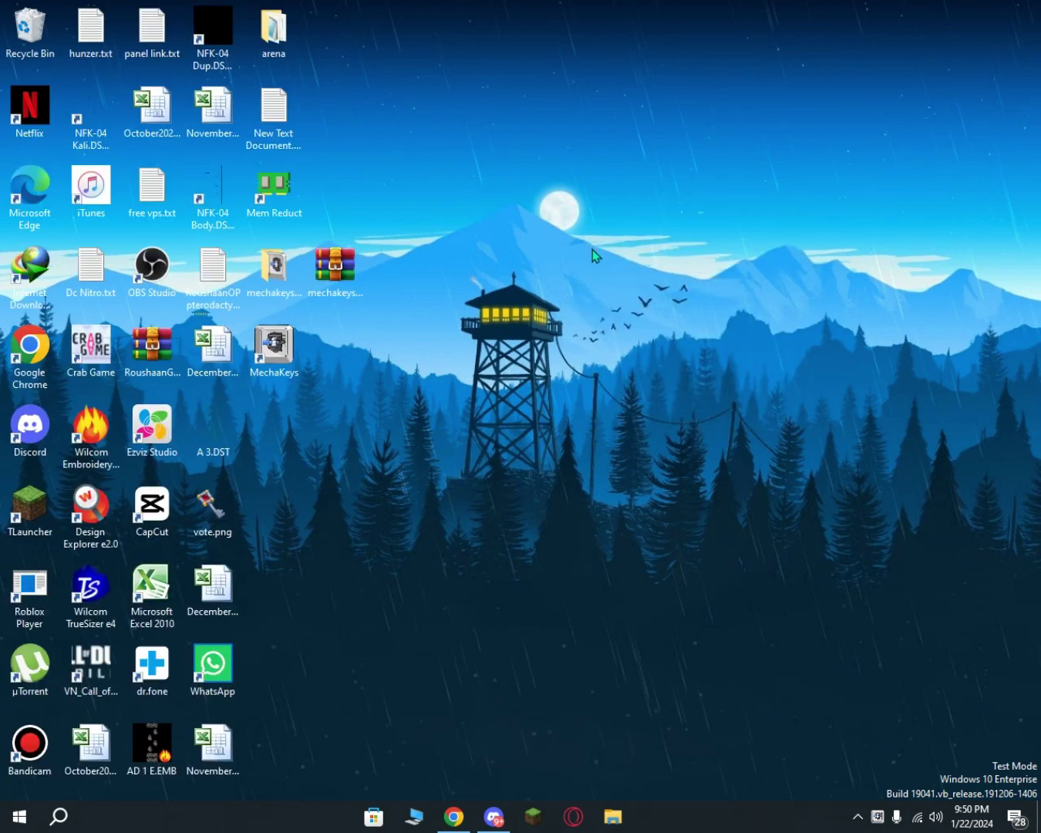
pyautogui.press('F5')
# - Switch to Discord and look through the server's channel list around the download links category
pyautogui.click(494, 815)
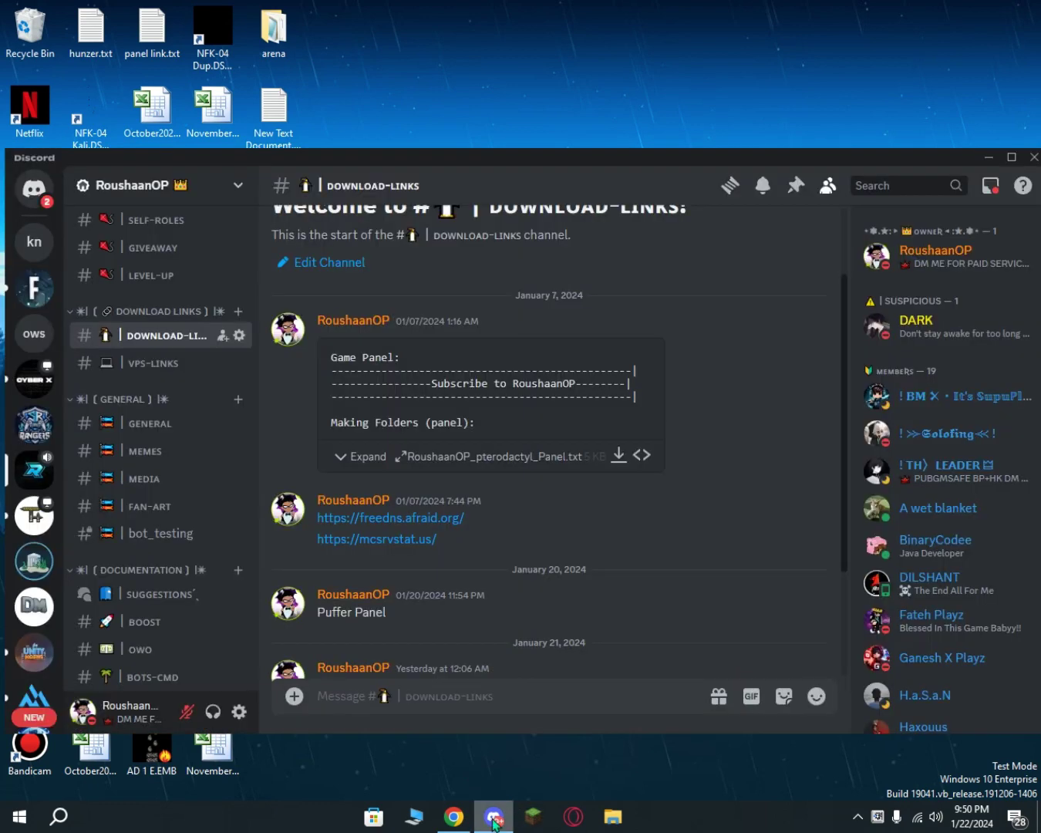
pyautogui.scroll(5, 148, 359)
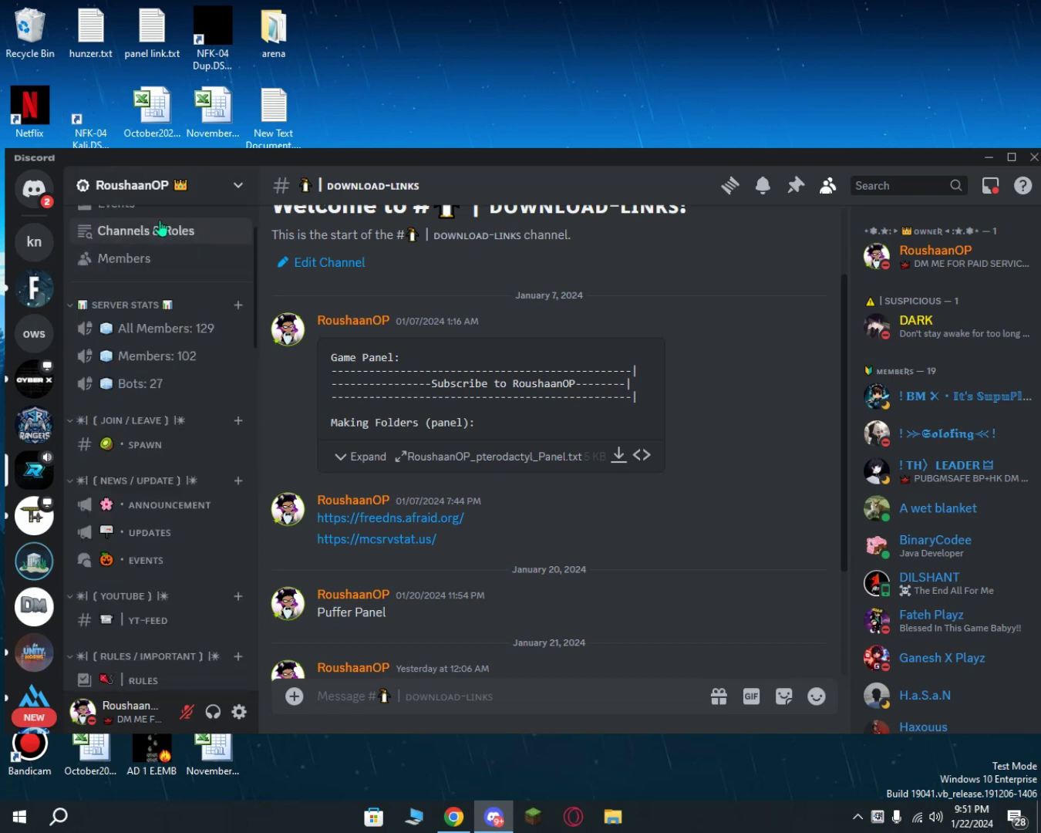
pyautogui.scroll(-10, 155, 308)
pyautogui.scroll(8, 154, 308)
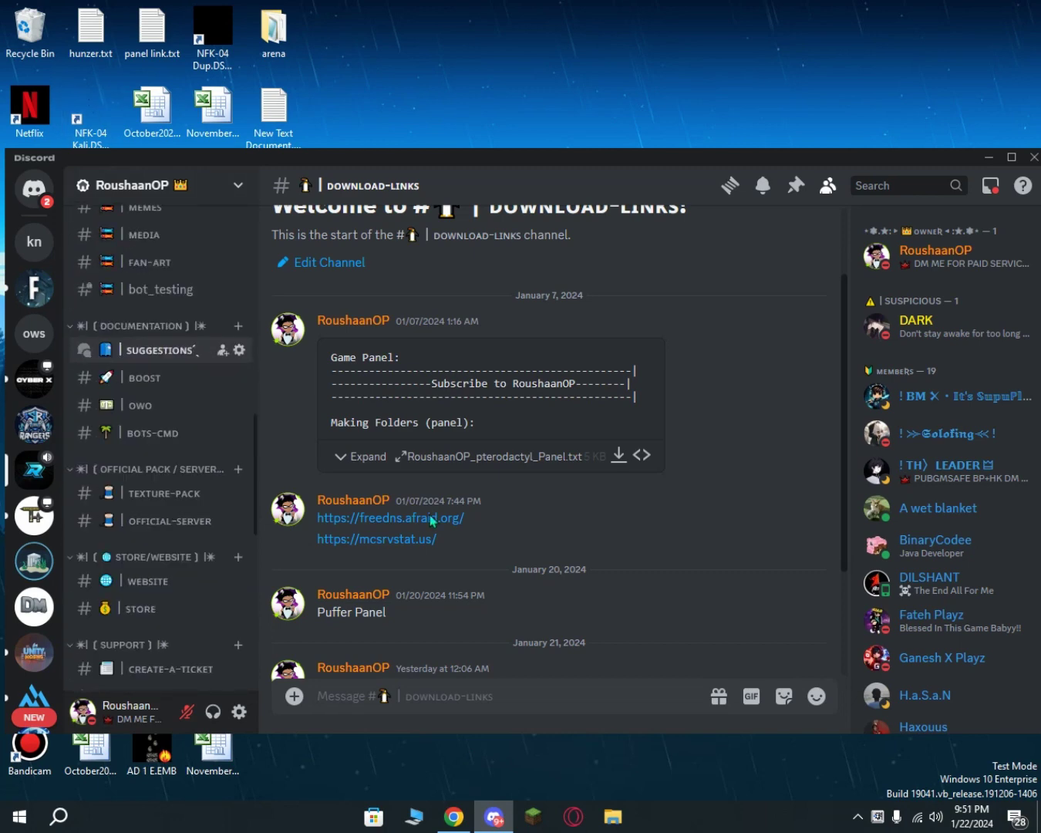
pyautogui.scroll(-2, 367, 460)
pyautogui.scroll(3, 365, 460)
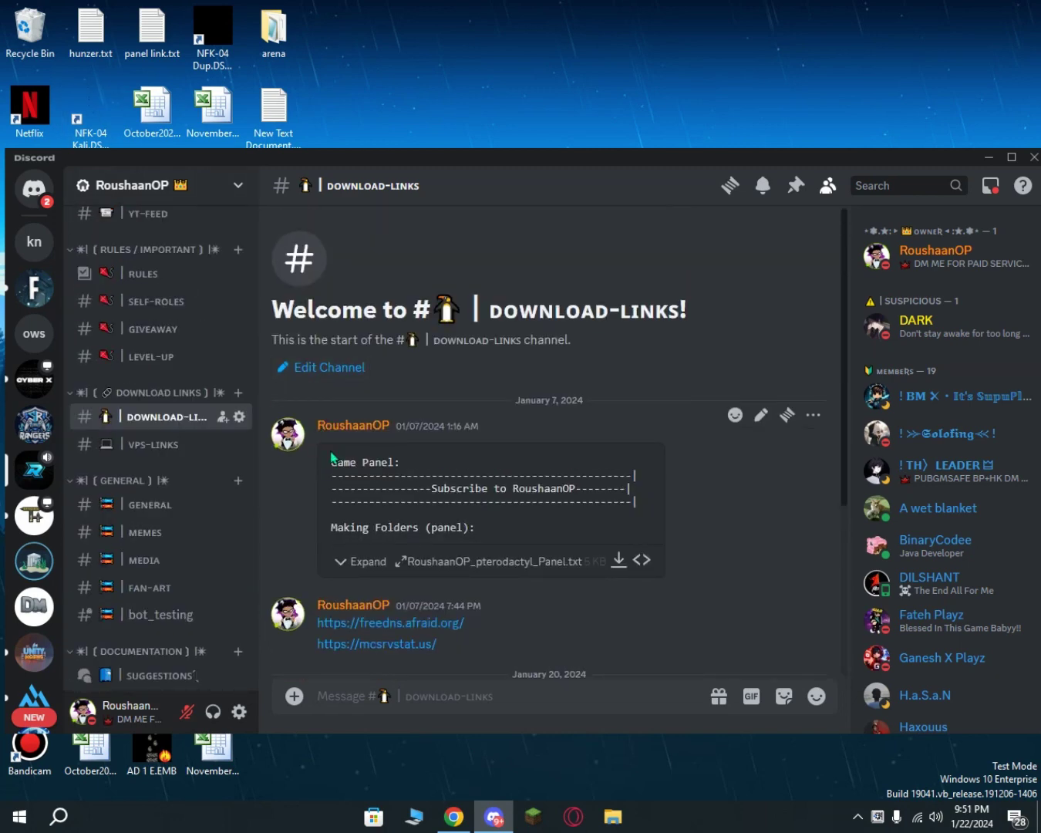
# - Read through the posts in the download-links channel, and view the vps-links channel
pyautogui.moveTo(332, 459); pyautogui.dragTo(579, 569)
pyautogui.click(581, 615)
pyautogui.scroll(-3, 395, 437)
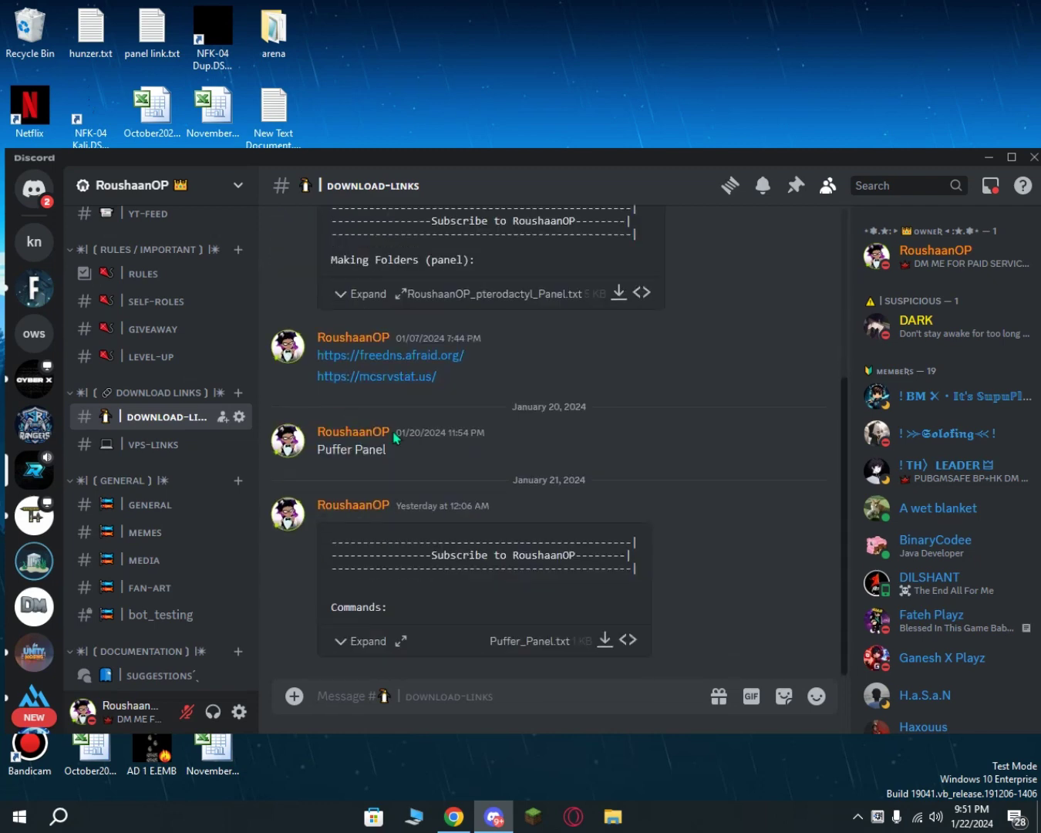
pyautogui.moveTo(451, 376); pyautogui.dragTo(320, 377)
pyautogui.moveTo(316, 449); pyautogui.dragTo(479, 438)
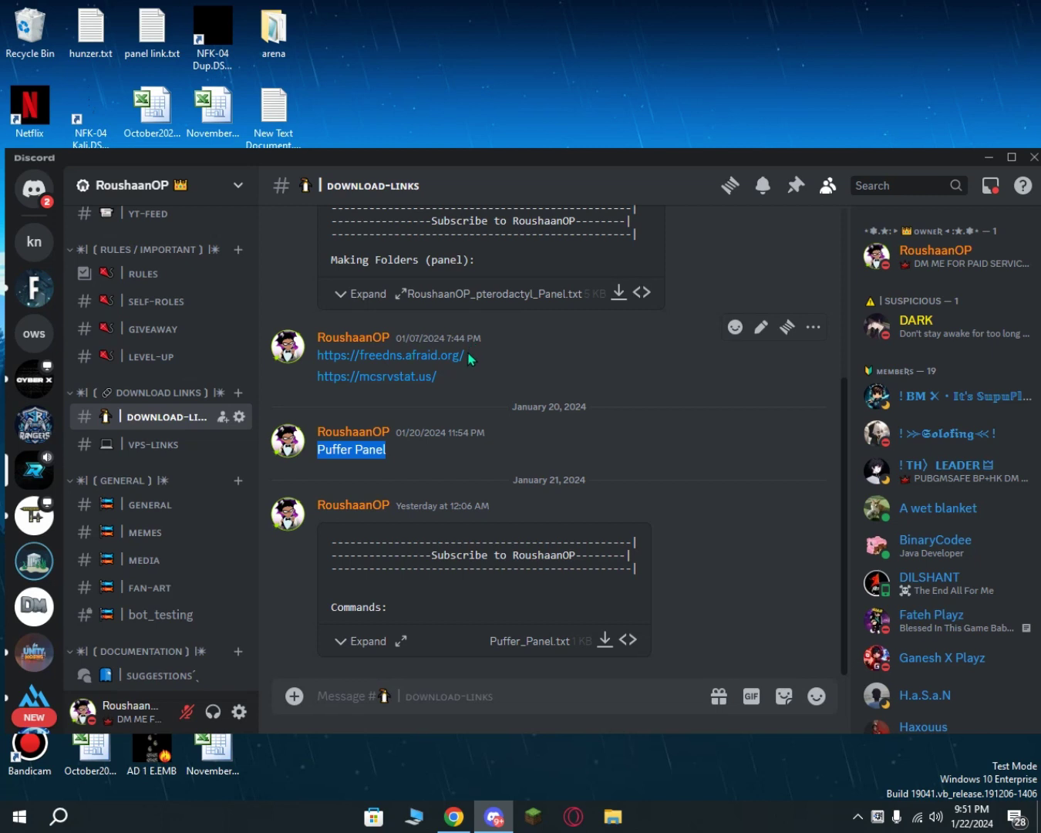
pyautogui.click(151, 443)
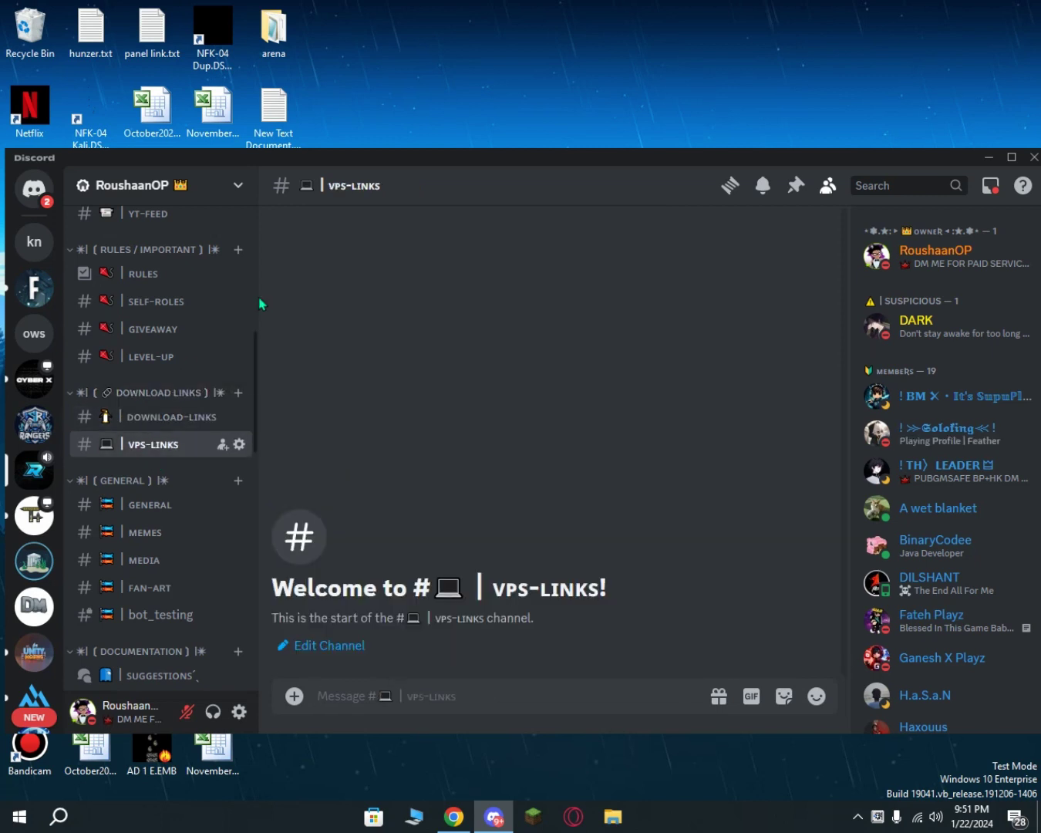